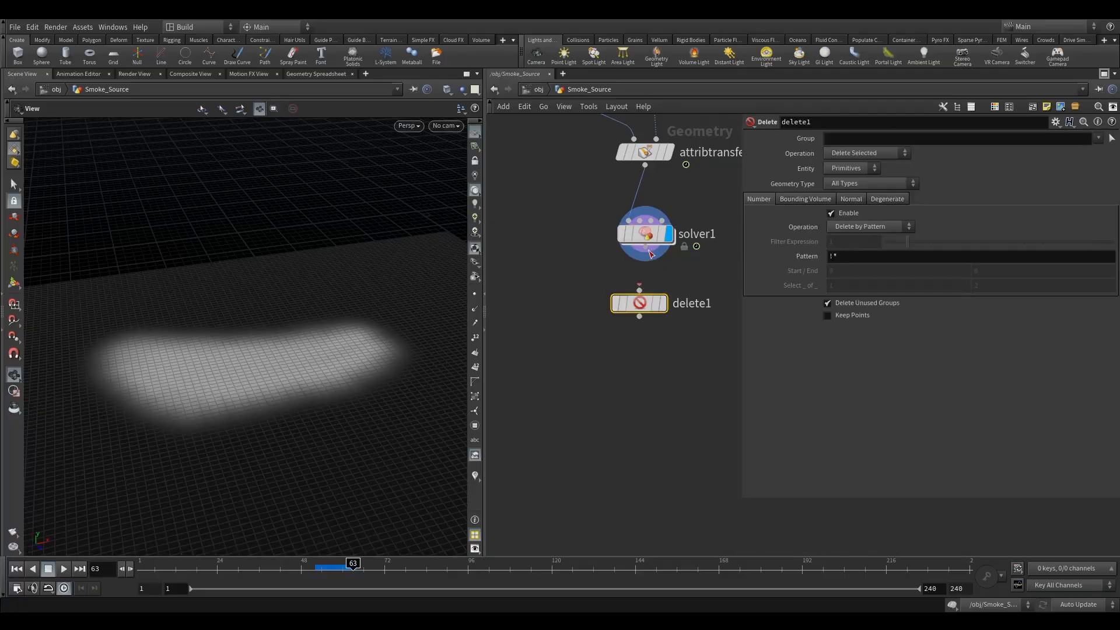
Set the delete node's entity type to Points and display its result.
{"action": "left_click_drag", "start_coordinate": [642, 303], "coordinate": [645, 325]}
{"action": "left_click", "coordinate": [840, 169]}
{"action": "left_click", "coordinate": [843, 184]}
{"action": "left_click", "coordinate": [666, 326]}
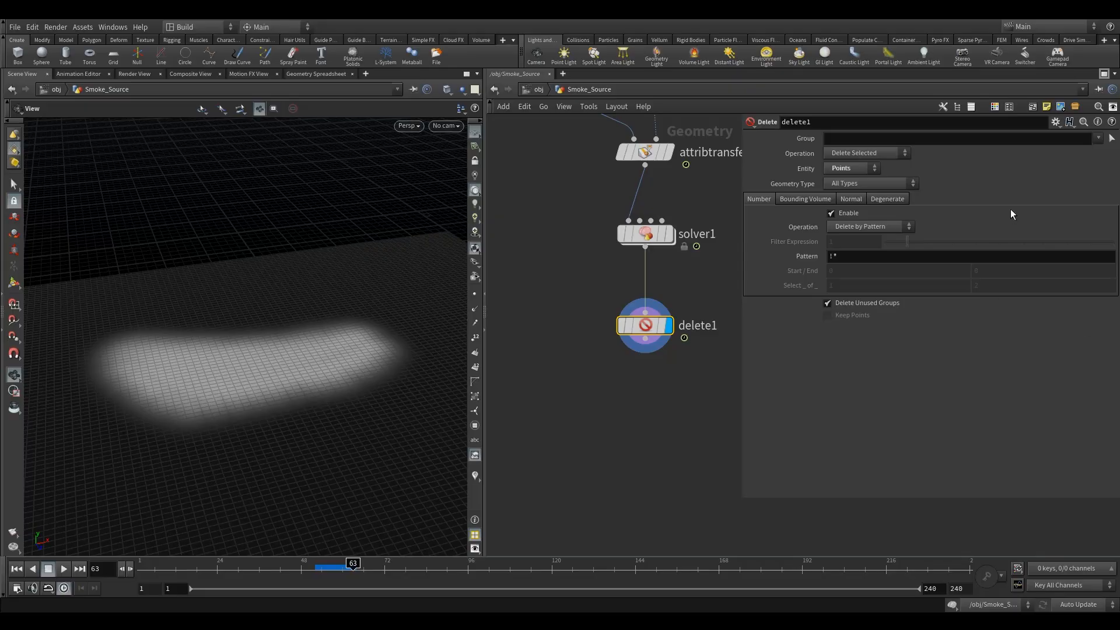
{"action": "left_click", "coordinate": [869, 137]}
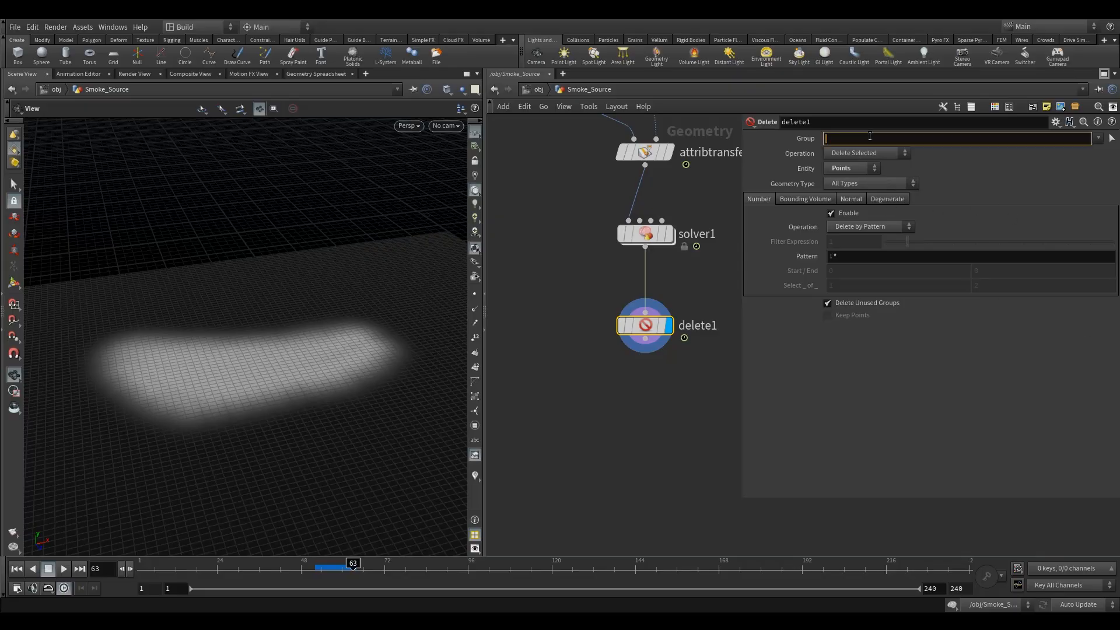
{"action": "type", "text": "@"}
{"action": "type", "text": "Cd"}
{"action": "type", "text": "<"}
{"action": "type", "text": "0.011"}
{"action": "key", "text": "BackSpace"}
{"action": "key", "text": "BackSpace"}
{"action": "type", "text": "001"}
{"action": "key", "text": "Return"}
{"action": "left_click_drag", "start_coordinate": [323, 353], "coordinate": [328, 377]}
{"action": "right_click_drag", "start_coordinate": [367, 375], "coordinate": [429, 389]}
{"action": "left_click_drag", "start_coordinate": [384, 383], "coordinate": [363, 350]}
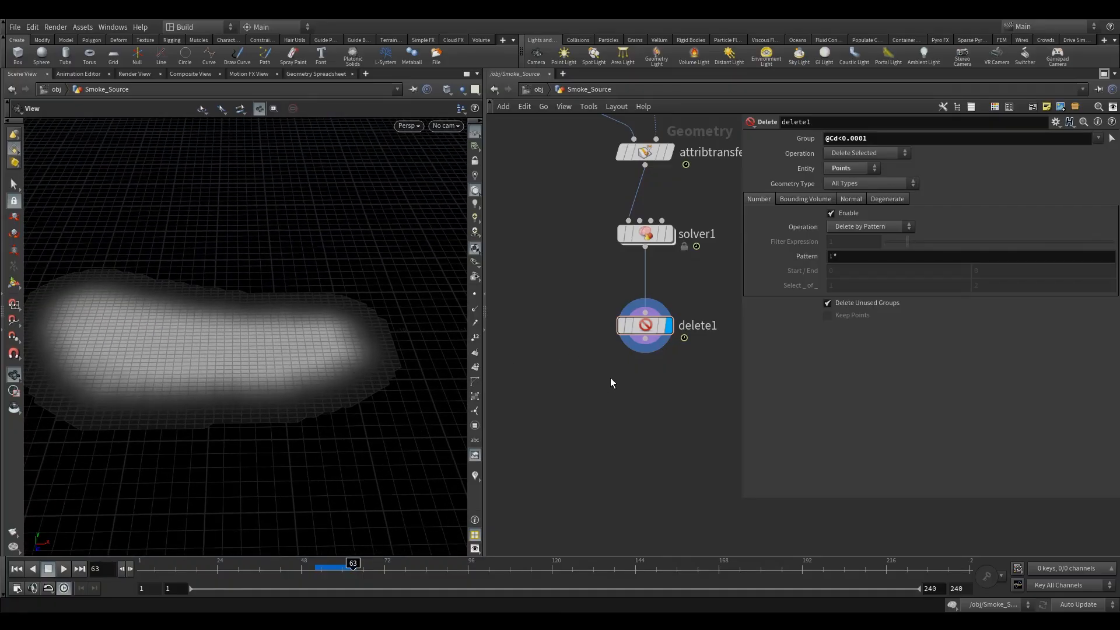
Add a Subdivide node below delete1, display it, and set its depth to 2.
{"action": "scroll", "coordinate": [635, 369], "scroll_direction": "down", "scroll_amount": 3}
{"action": "key", "text": "Tab"}
{"action": "type", "text": "sub"}
{"action": "left_click", "coordinate": [698, 129]}
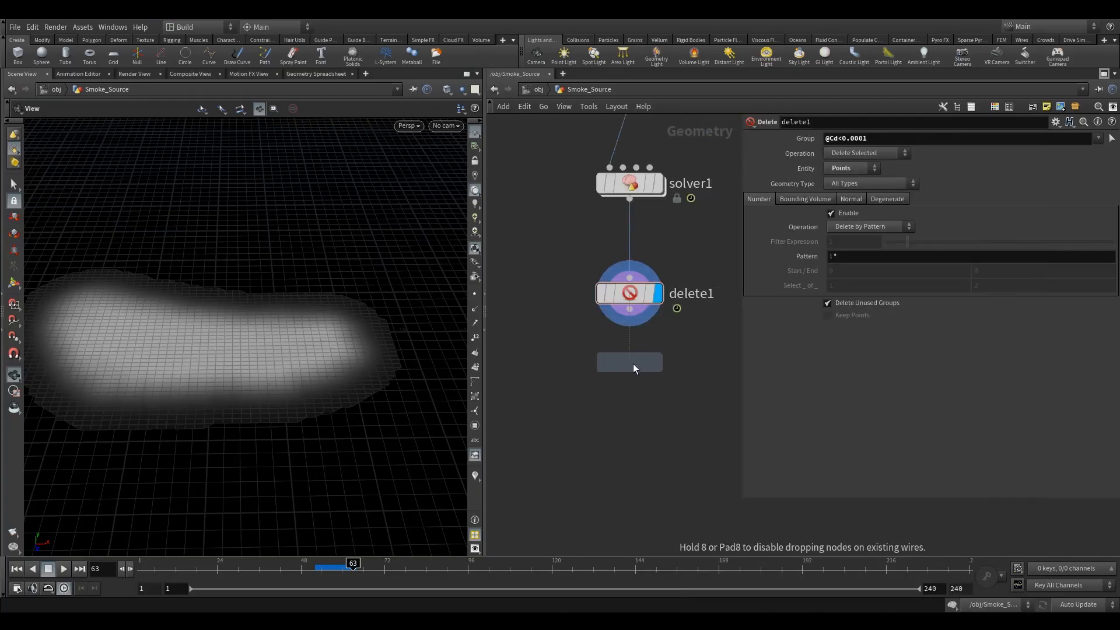
{"action": "left_click", "coordinate": [635, 365]}
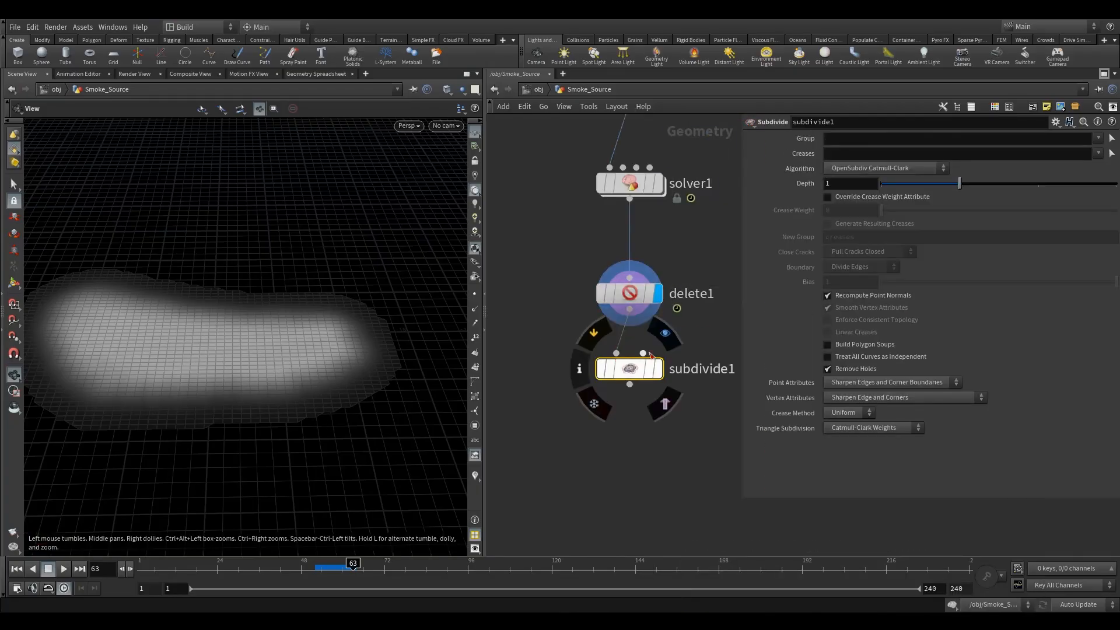
{"action": "left_click", "coordinate": [665, 333]}
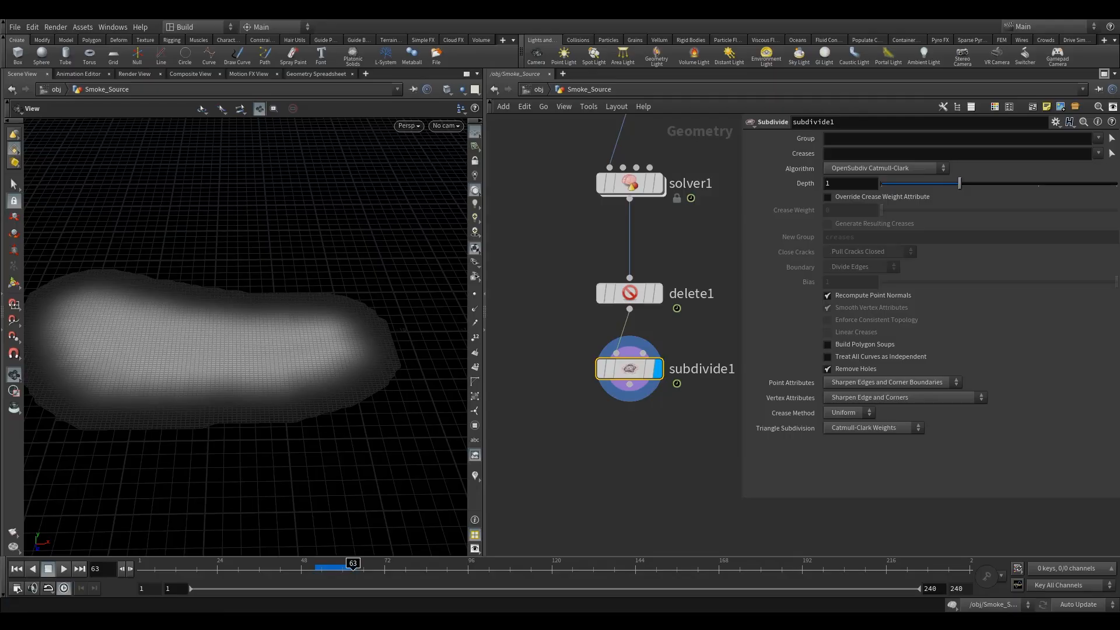
{"action": "left_click", "coordinate": [1038, 184]}
{"action": "left_click_drag", "start_coordinate": [251, 395], "coordinate": [211, 392]}
{"action": "right_click_drag", "start_coordinate": [211, 392], "coordinate": [277, 361]}
{"action": "middle_click_drag", "start_coordinate": [517, 384], "coordinate": [504, 355]}
Inspect the surrounding network branches and the subdivided result.
{"action": "scroll", "coordinate": [651, 340], "scroll_direction": "down", "scroll_amount": 5}
{"action": "scroll", "coordinate": [625, 387], "scroll_direction": "down", "scroll_amount": 4}
{"action": "scroll", "coordinate": [507, 354], "scroll_direction": "down", "scroll_amount": 1}
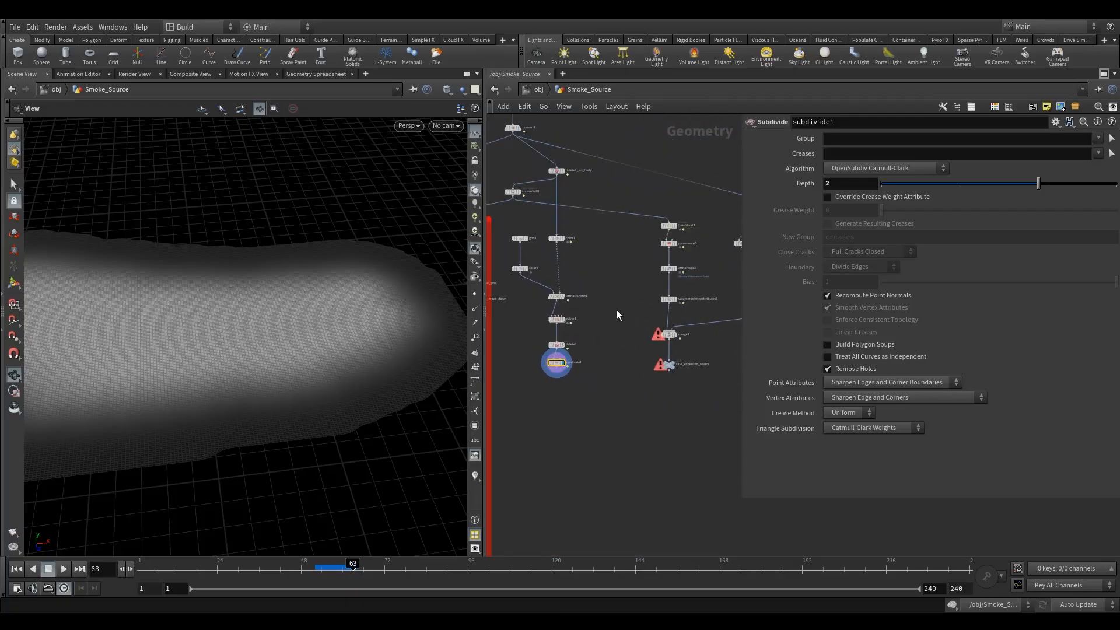
{"action": "scroll", "coordinate": [648, 247], "scroll_direction": "up", "scroll_amount": 4}
{"action": "left_click", "coordinate": [697, 239]}
{"action": "middle_click_drag", "start_coordinate": [576, 393], "coordinate": [649, 330]}
{"action": "scroll", "coordinate": [640, 339], "scroll_direction": "down", "scroll_amount": 2}
{"action": "scroll", "coordinate": [517, 408], "scroll_direction": "up", "scroll_amount": 1}
{"action": "scroll", "coordinate": [575, 406], "scroll_direction": "up", "scroll_amount": 3}
{"action": "left_click", "coordinate": [581, 376]}
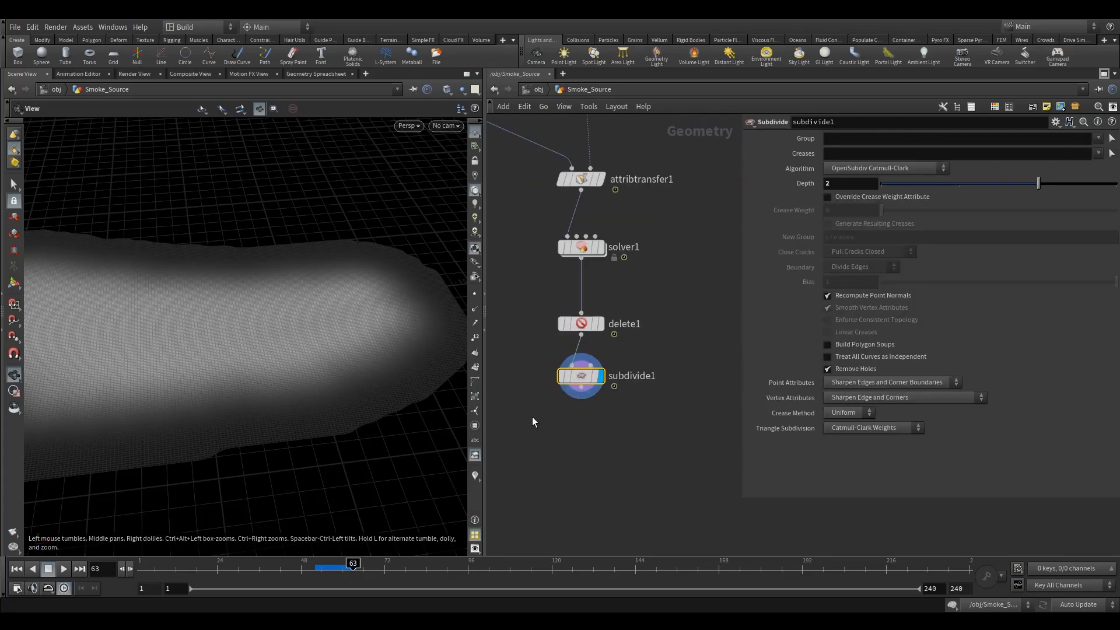
Add an Add node below subdivide1 and enable Delete Geometry But Keep the Points.
{"action": "middle_click_drag", "start_coordinate": [562, 445], "coordinate": [570, 435]}
{"action": "key", "text": "Tab"}
{"action": "type", "text": "add"}
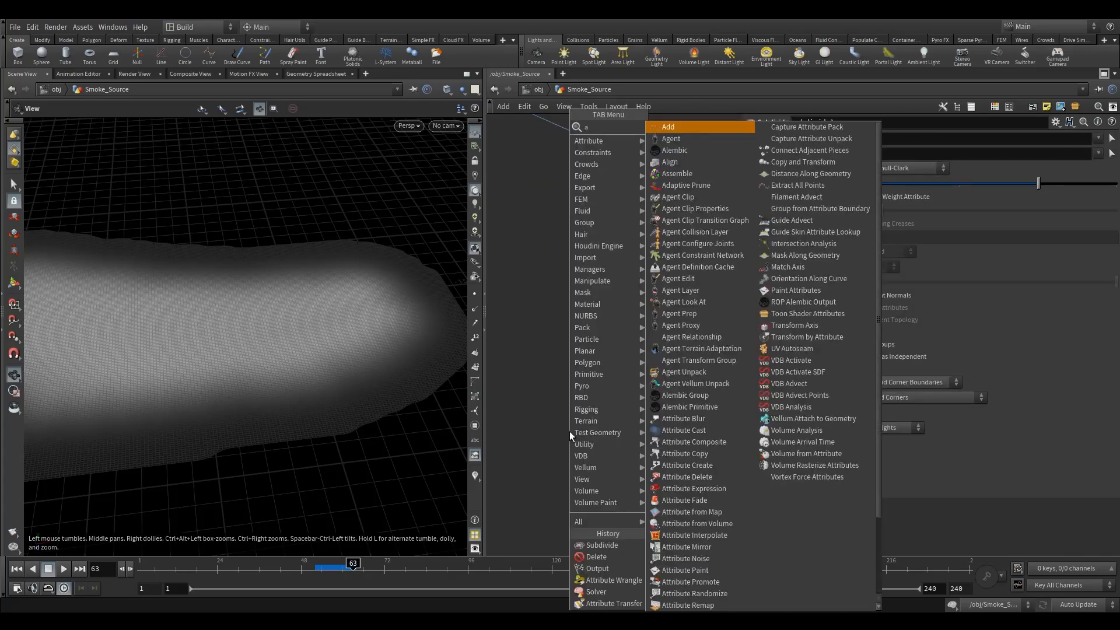
{"action": "left_click", "coordinate": [669, 128]}
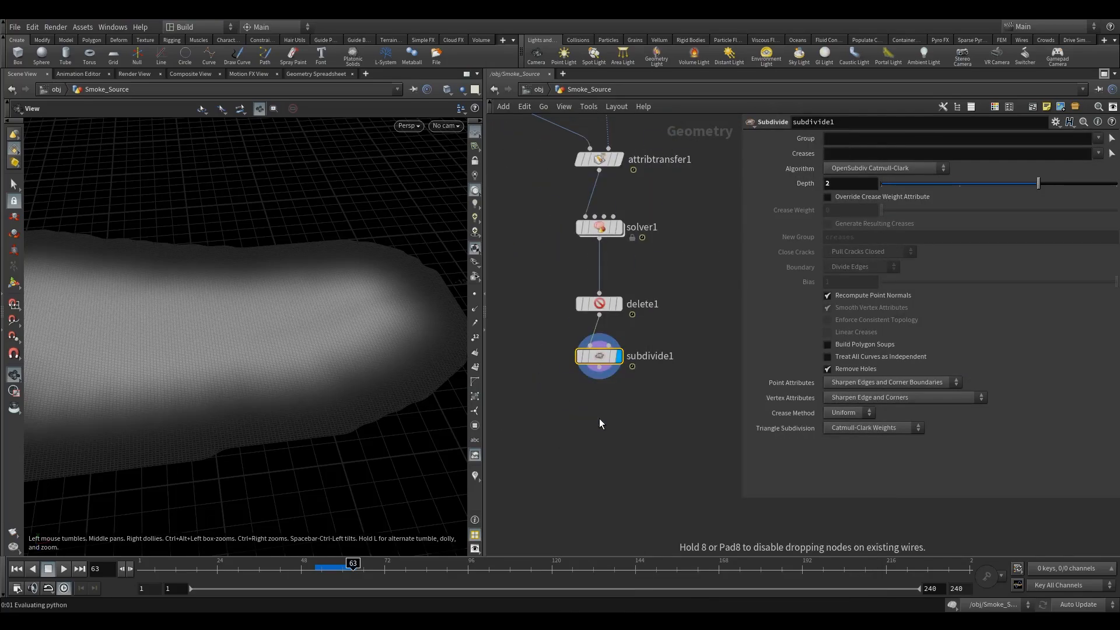
{"action": "left_click", "coordinate": [600, 418]}
{"action": "left_click", "coordinate": [875, 153]}
{"action": "mouse_move", "coordinate": [605, 424]}
{"action": "left_click_drag", "start_coordinate": [604, 424], "coordinate": [601, 444]}
{"action": "left_click_drag", "start_coordinate": [247, 428], "coordinate": [299, 410]}
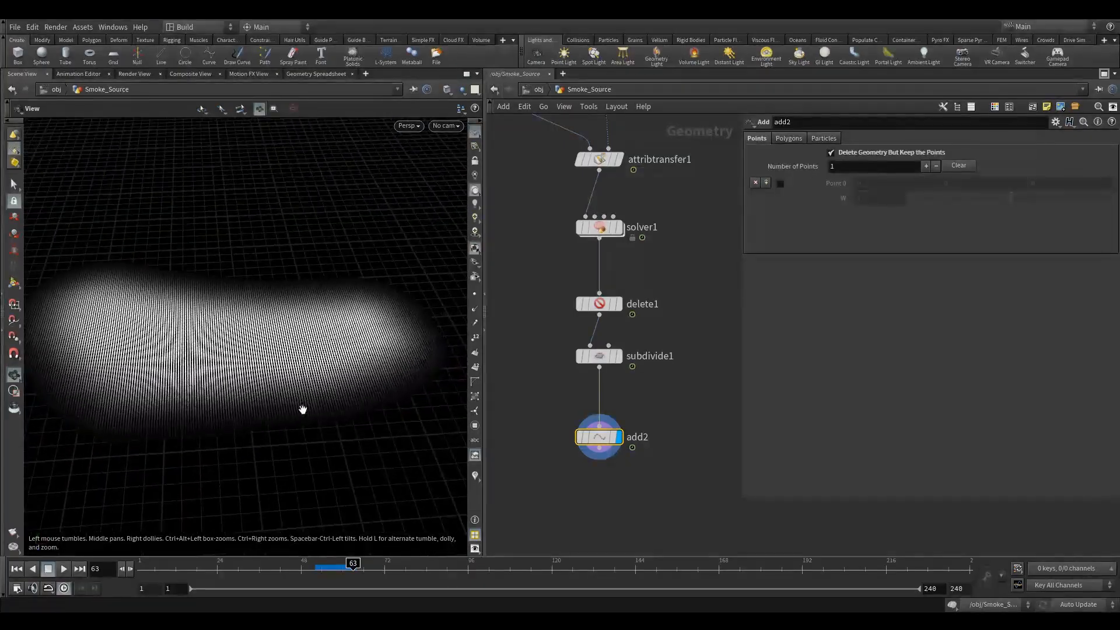
{"action": "right_click_drag", "start_coordinate": [372, 400], "coordinate": [563, 372]}
{"action": "left_click_drag", "start_coordinate": [373, 405], "coordinate": [367, 345]}
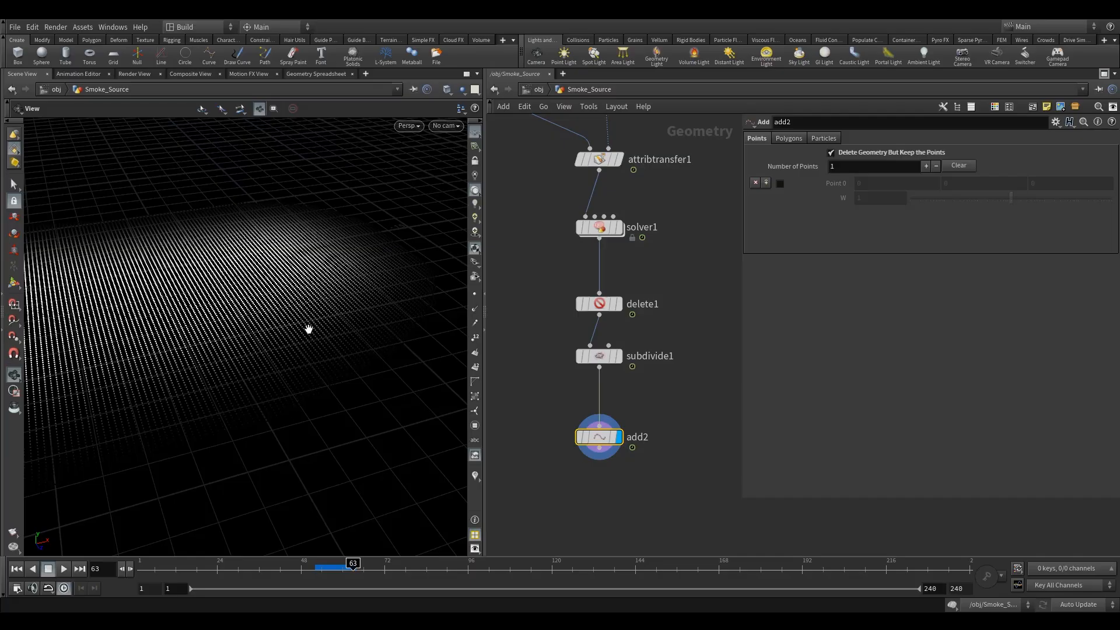
{"action": "middle_click_drag", "start_coordinate": [544, 435], "coordinate": [547, 393]}
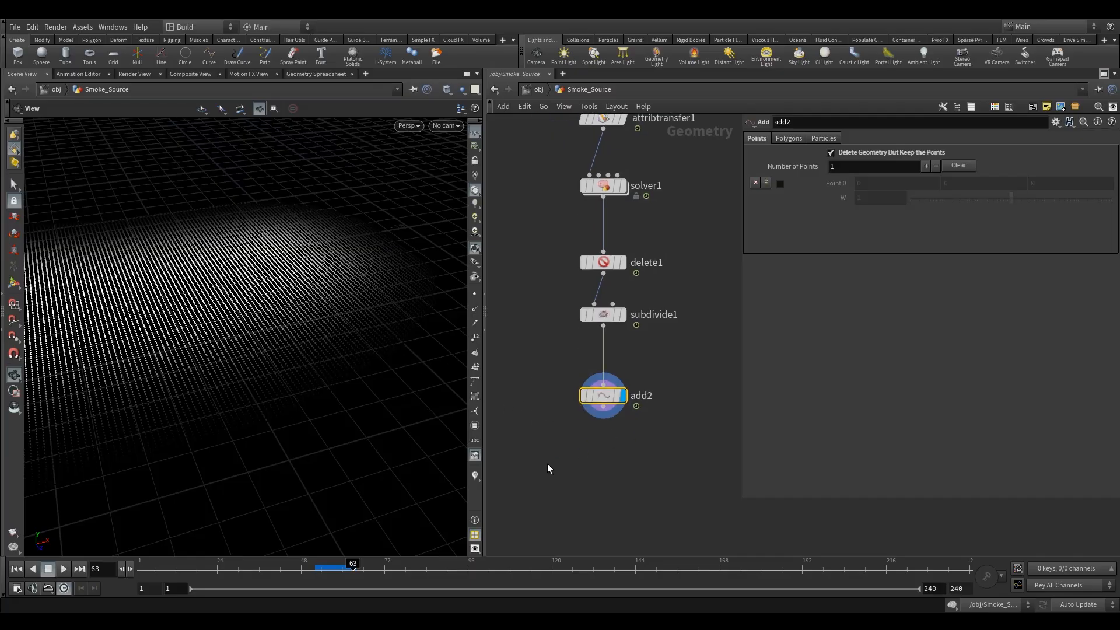
Add an Attribute Wrangle node below add2.
{"action": "key", "text": "Tab"}
{"action": "type", "text": "aw"}
{"action": "left_click", "coordinate": [659, 128]}
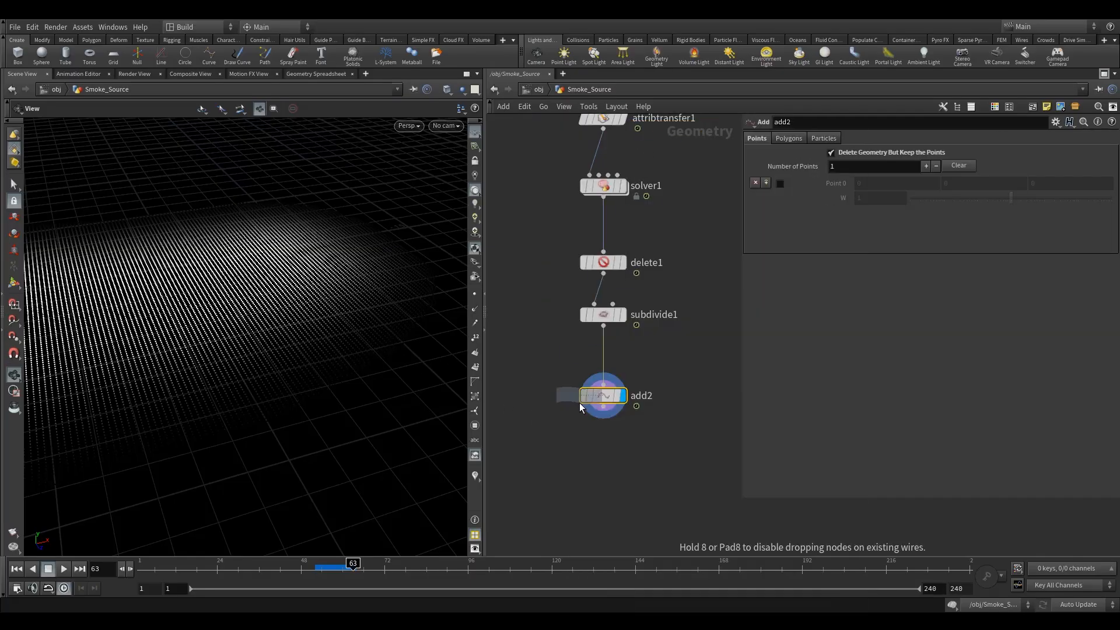
{"action": "left_click", "coordinate": [600, 463]}
{"action": "scroll", "coordinate": [591, 370], "scroll_direction": "down", "scroll_amount": 5}
{"action": "middle_click_drag", "start_coordinate": [627, 391], "coordinate": [522, 432]}
{"action": "middle_click_drag", "start_coordinate": [663, 307], "coordinate": [621, 278]}
{"action": "scroll", "coordinate": [647, 235], "scroll_direction": "up", "scroll_amount": 2}
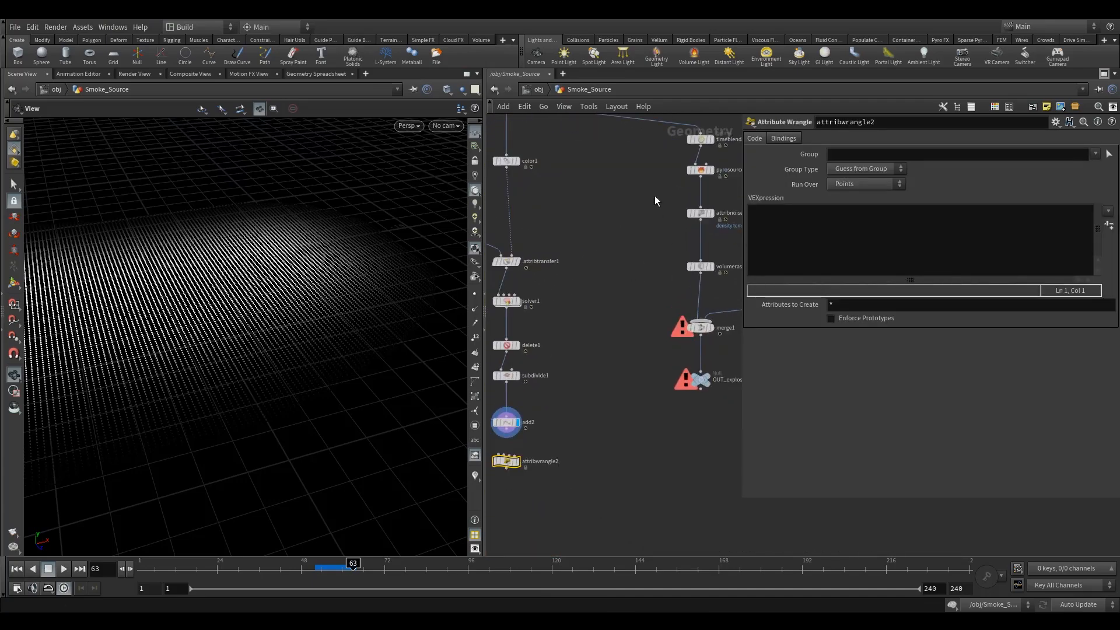
Inspect the Pyro Source node's attribute settings in the neighbouring branch.
{"action": "left_click", "coordinate": [699, 172]}
{"action": "middle_click_drag", "start_coordinate": [571, 418], "coordinate": [627, 354]}
{"action": "scroll", "coordinate": [558, 369], "scroll_direction": "up", "scroll_amount": 3}
{"action": "left_click_drag", "start_coordinate": [567, 360], "coordinate": [555, 403]}
{"action": "left_click", "coordinate": [601, 394]}
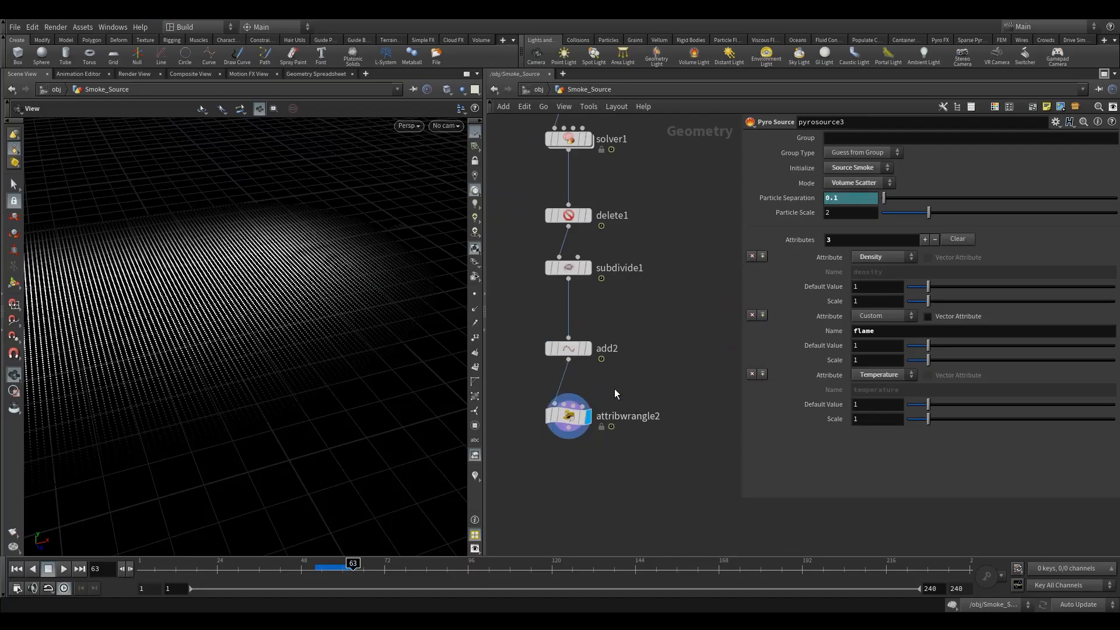
{"action": "left_click", "coordinate": [575, 416]}
{"action": "middle_click_drag", "start_coordinate": [698, 237], "coordinate": [559, 384]}
{"action": "scroll", "coordinate": [559, 383], "scroll_direction": "down", "scroll_amount": 4}
{"action": "left_click", "coordinate": [656, 231]}
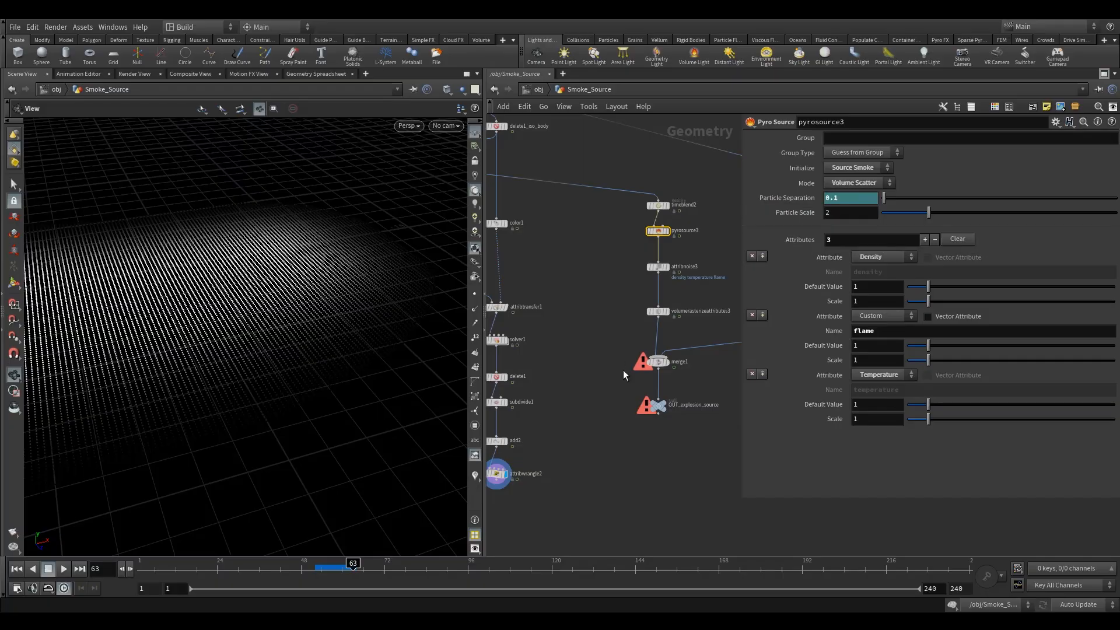
{"action": "middle_click_drag", "start_coordinate": [597, 397], "coordinate": [650, 351]}
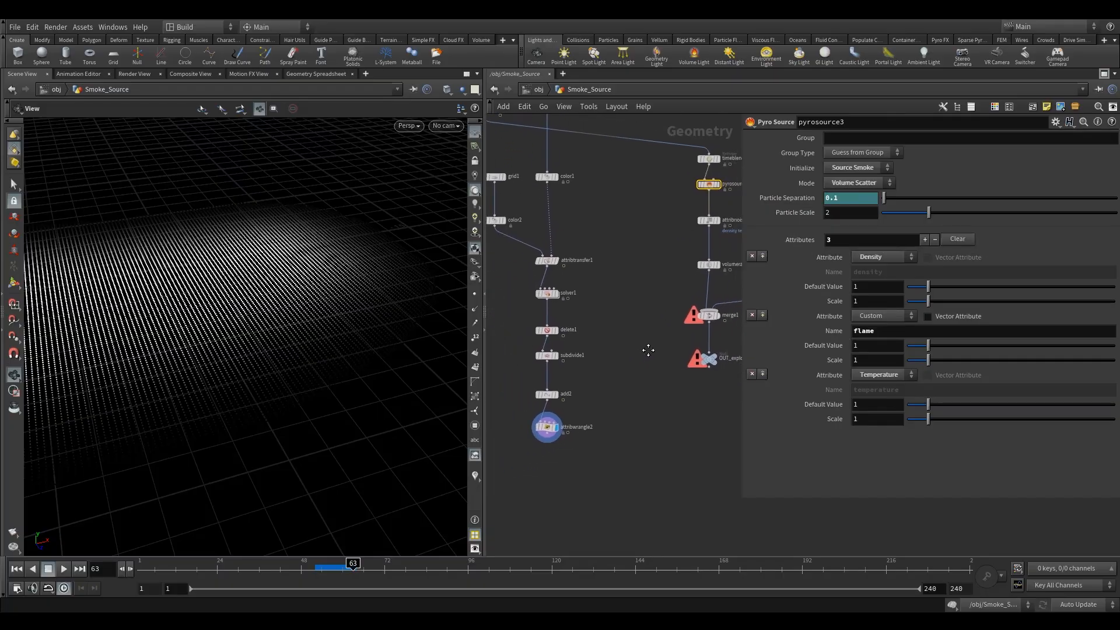
{"action": "scroll", "coordinate": [524, 442], "scroll_direction": "up", "scroll_amount": 3}
{"action": "left_click", "coordinate": [569, 420]}
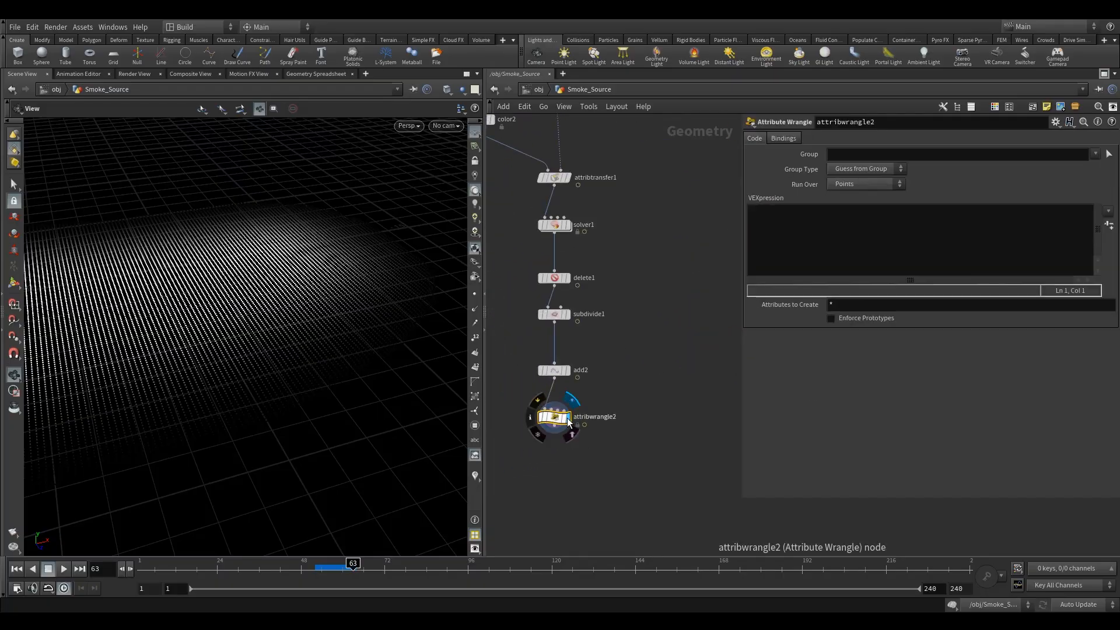
{"action": "scroll", "coordinate": [599, 404], "scroll_direction": "down", "scroll_amount": 5}
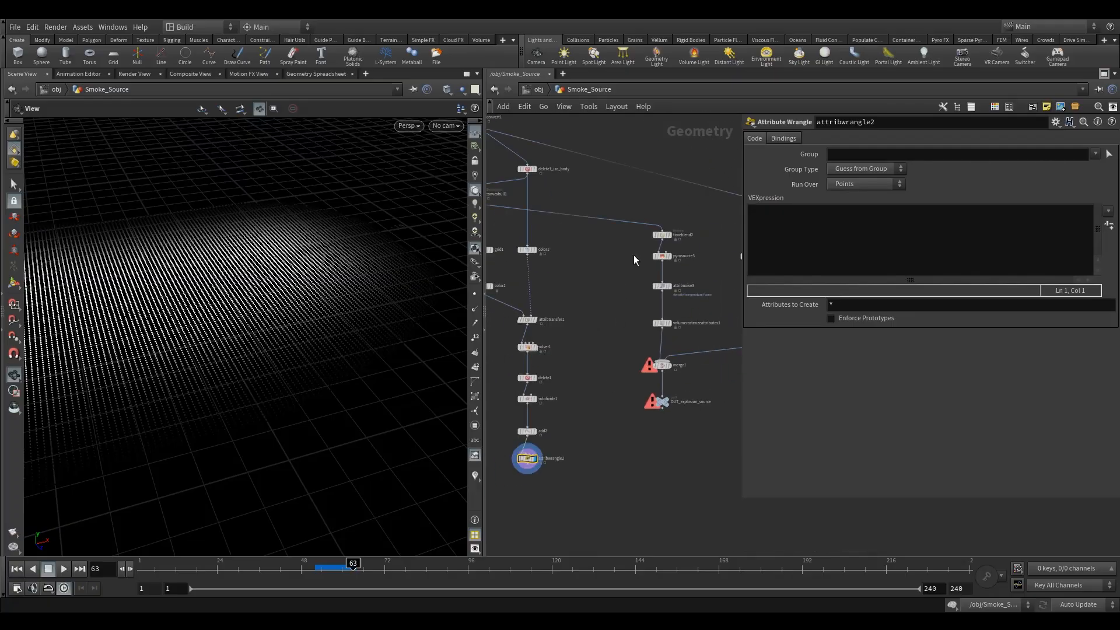
{"action": "left_click", "coordinate": [662, 256]}
{"action": "middle_click_drag", "start_coordinate": [555, 458], "coordinate": [601, 366]}
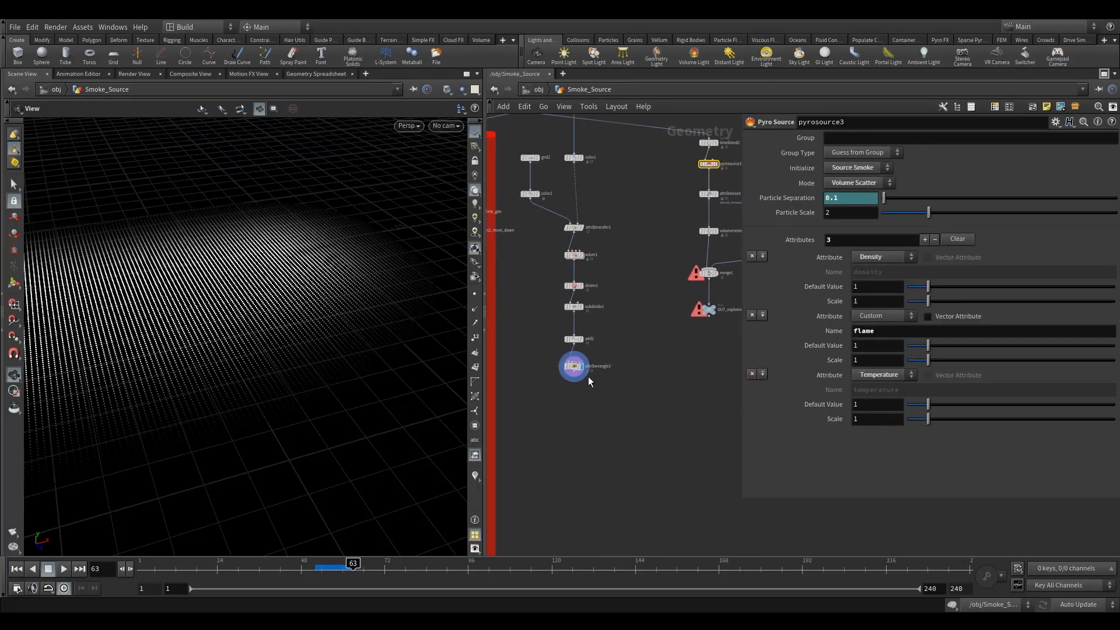
{"action": "scroll", "coordinate": [603, 366], "scroll_direction": "up", "scroll_amount": 3}
{"action": "left_click", "coordinate": [560, 353]}
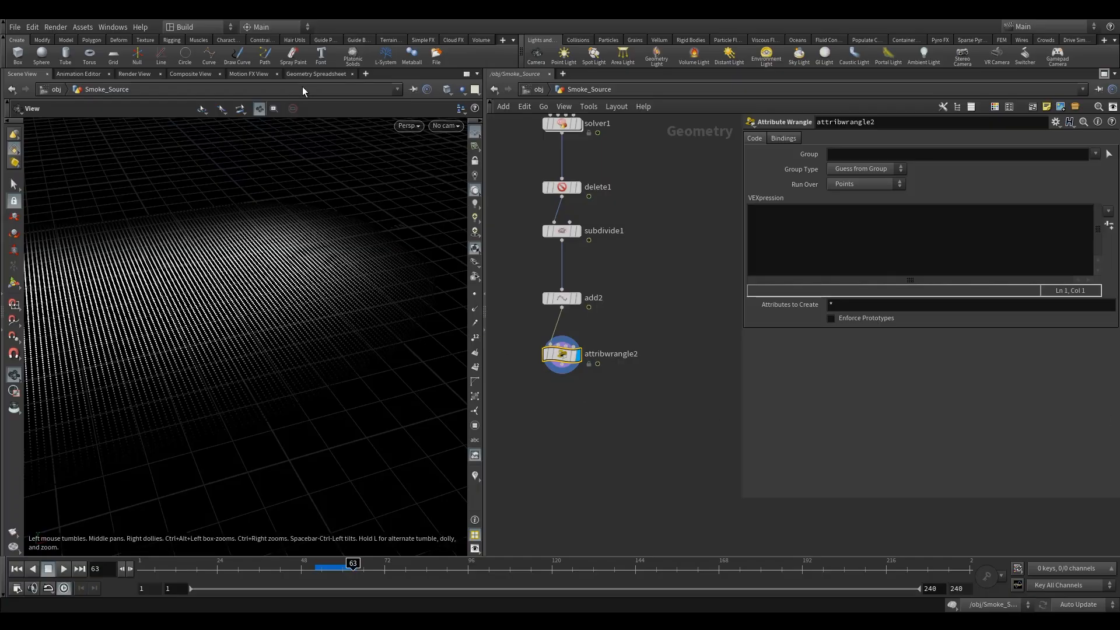
Examine the wrangle's point attributes in the Geometry Spreadsheet, sorted by the Cd column.
{"action": "left_click", "coordinate": [312, 74]}
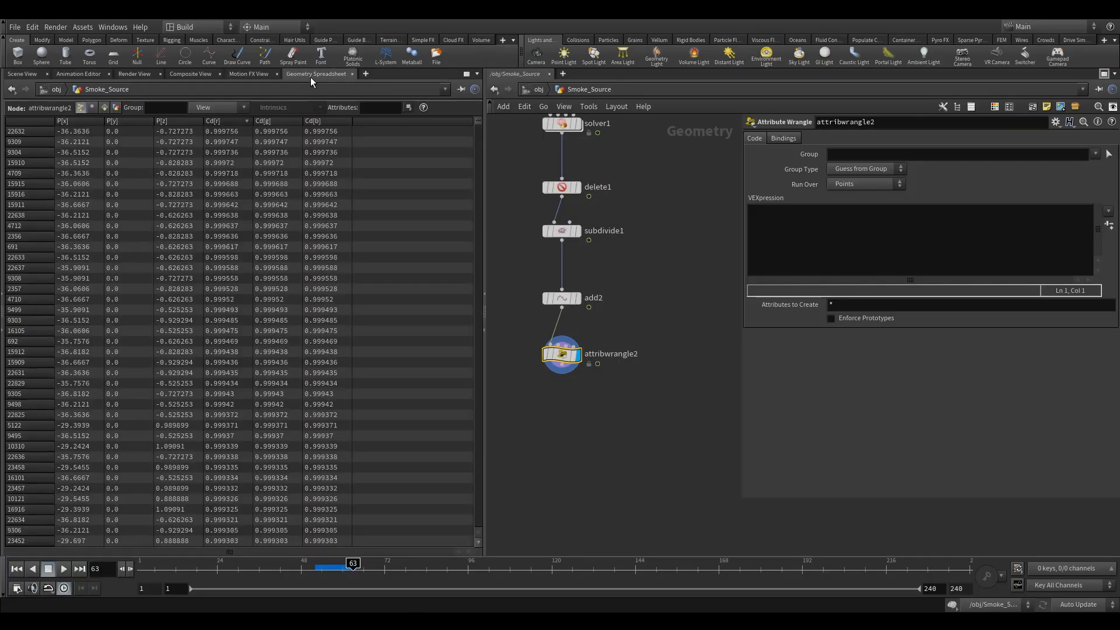
{"action": "left_click", "coordinate": [236, 120]}
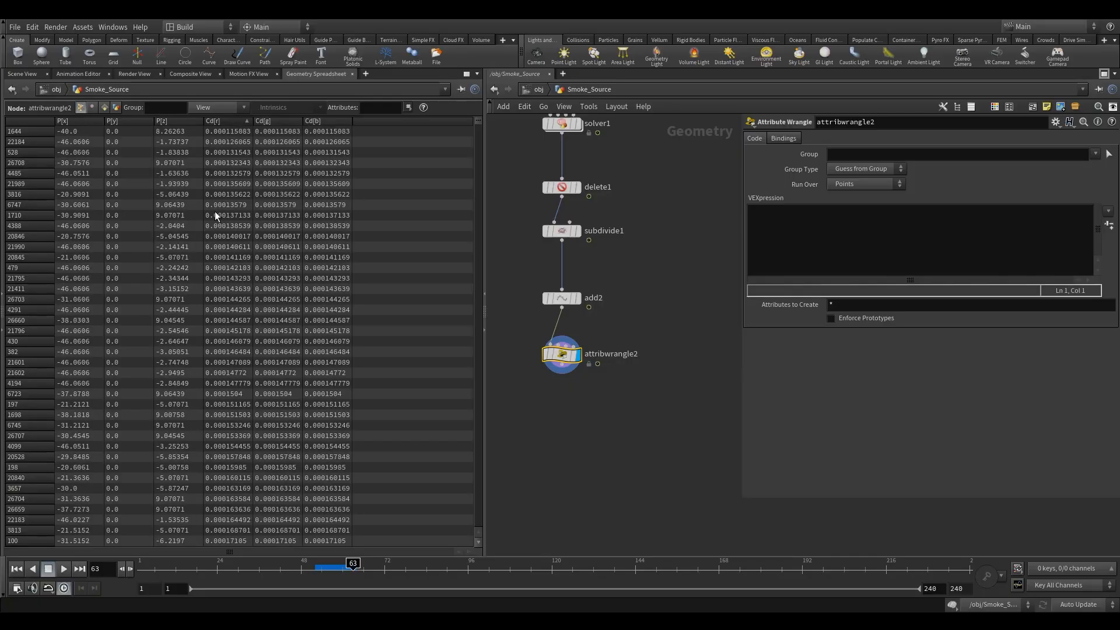
{"action": "left_click", "coordinate": [22, 73]}
{"action": "left_click", "coordinate": [929, 248]}
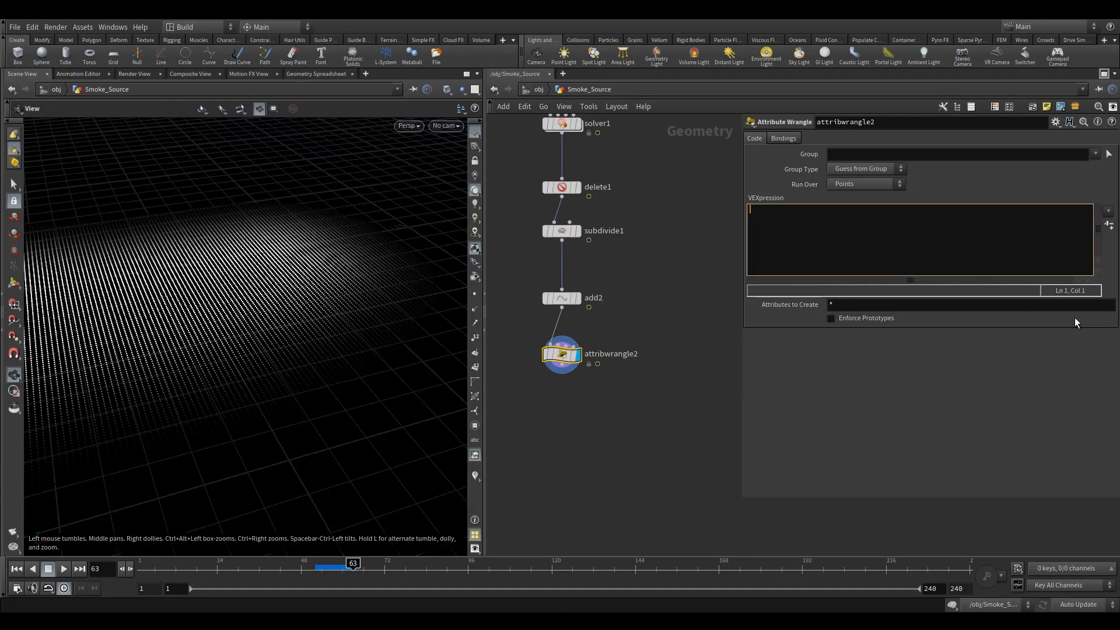
{"action": "type", "text": "f"}
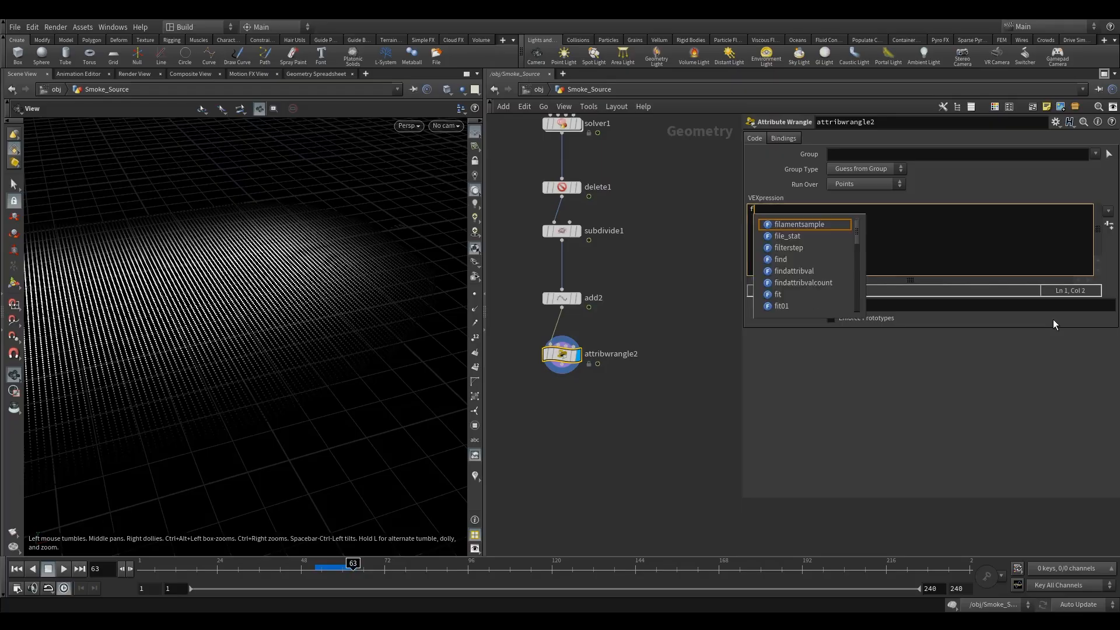
{"action": "type", "text": "@temperature"}
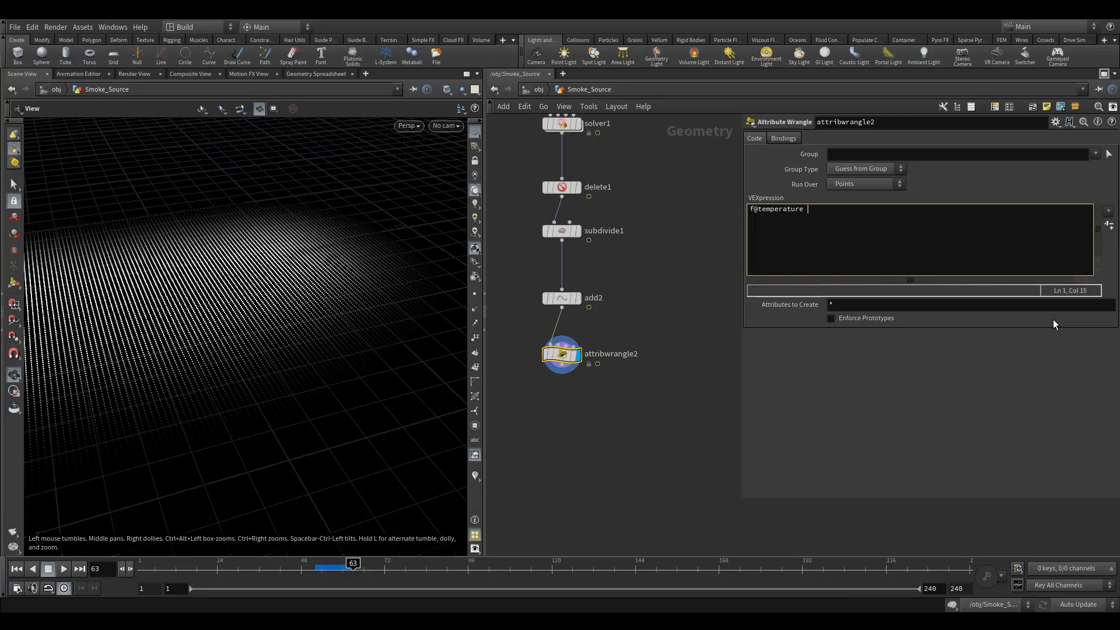
{"action": "type", "text": " = @Cd;"}
{"action": "key", "text": "BackSpace"}
{"action": "type", "text": "f@density"}
{"action": "left_click", "coordinate": [753, 218]}
{"action": "left_click", "coordinate": [799, 217]}
{"action": "type", "text": "= @Cd.y"}
{"action": "key", "text": "Return"}
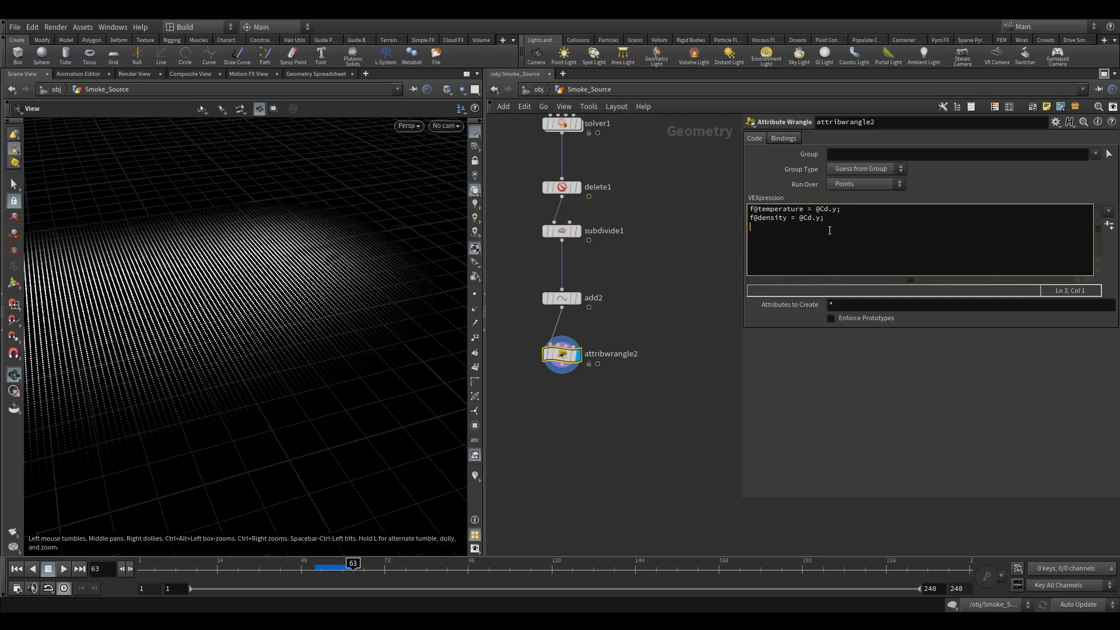
{"action": "type", "text": "f@flame = @Cd.y;"}
{"action": "key", "text": "Return"}
Review the Pyro Source node's density, flame and temperature attribute entries, then reselect the attribute wrangle.
{"action": "scroll", "coordinate": [656, 255], "scroll_direction": "down", "scroll_amount": 5}
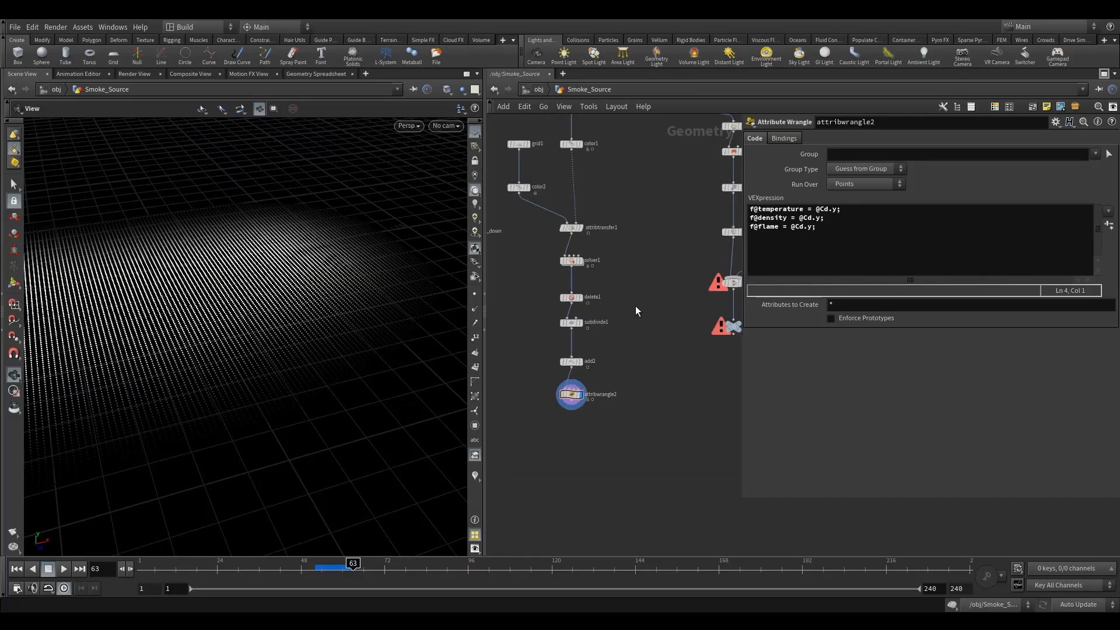
{"action": "middle_click_drag", "start_coordinate": [606, 279], "coordinate": [576, 306]}
{"action": "left_click", "coordinate": [683, 184]}
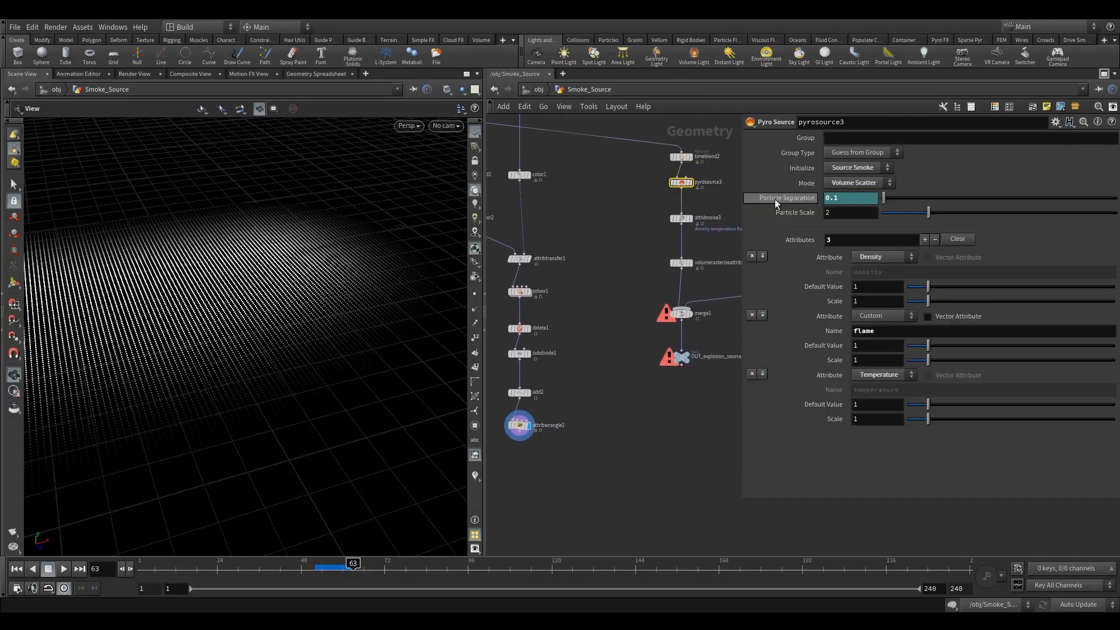
{"action": "middle_click_drag", "start_coordinate": [604, 346], "coordinate": [643, 350]}
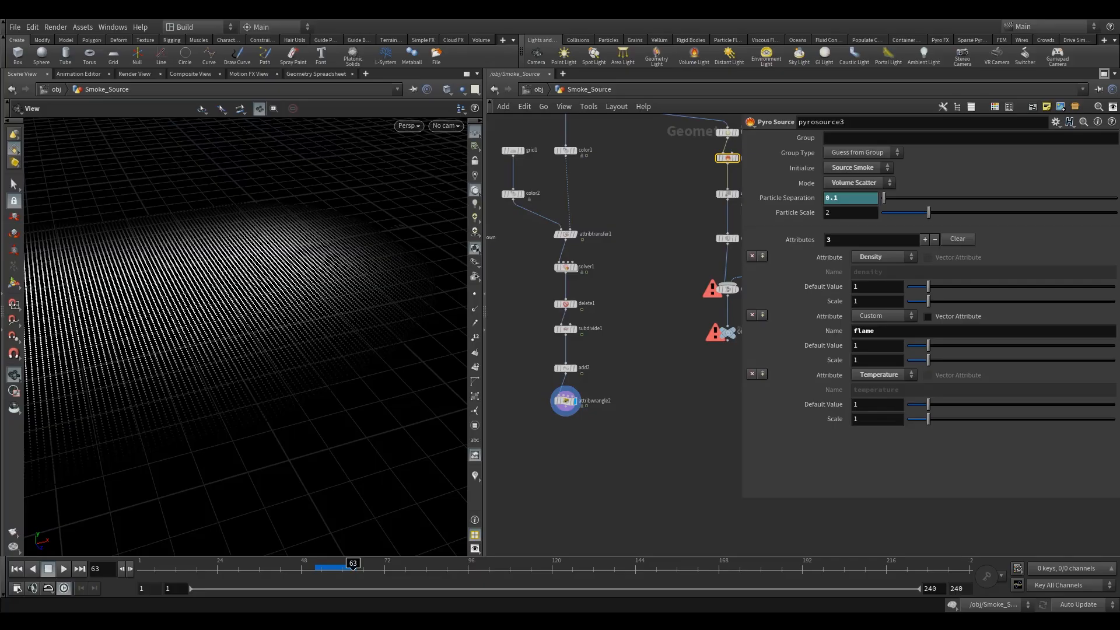
{"action": "middle_click_drag", "start_coordinate": [670, 232], "coordinate": [634, 247]}
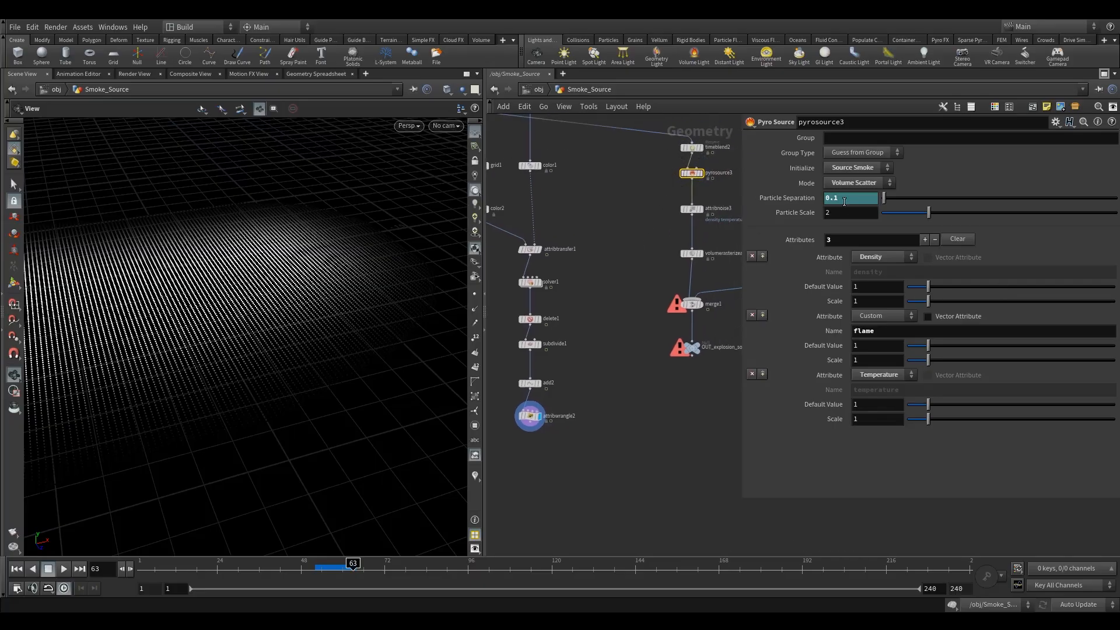
{"action": "middle_click_drag", "start_coordinate": [634, 295], "coordinate": [645, 288]}
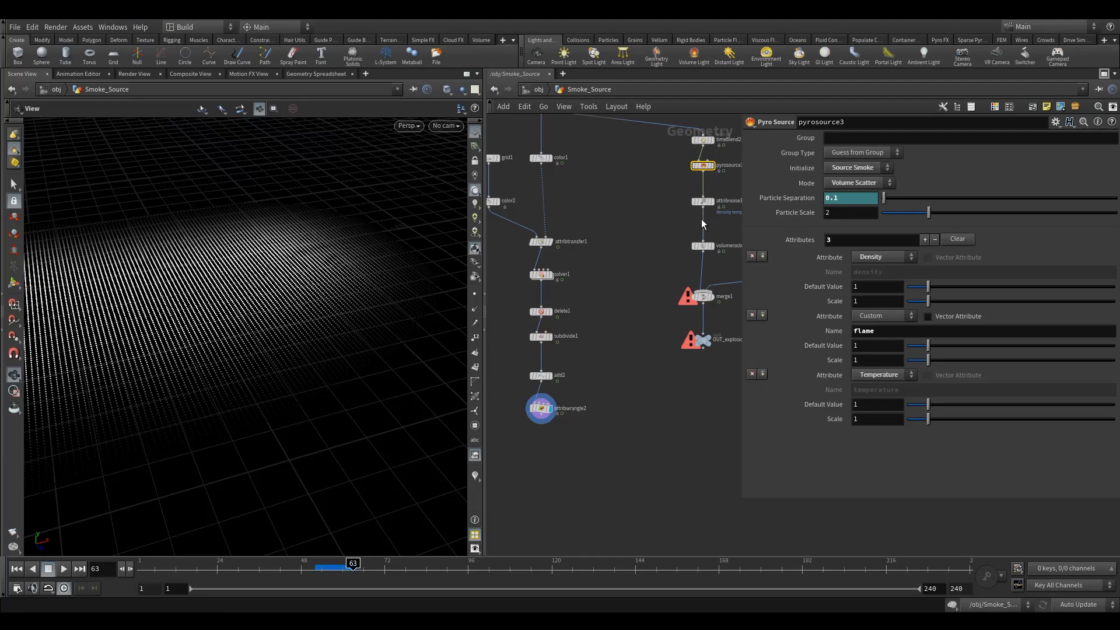
{"action": "left_click_drag", "start_coordinate": [703, 173], "coordinate": [607, 356]}
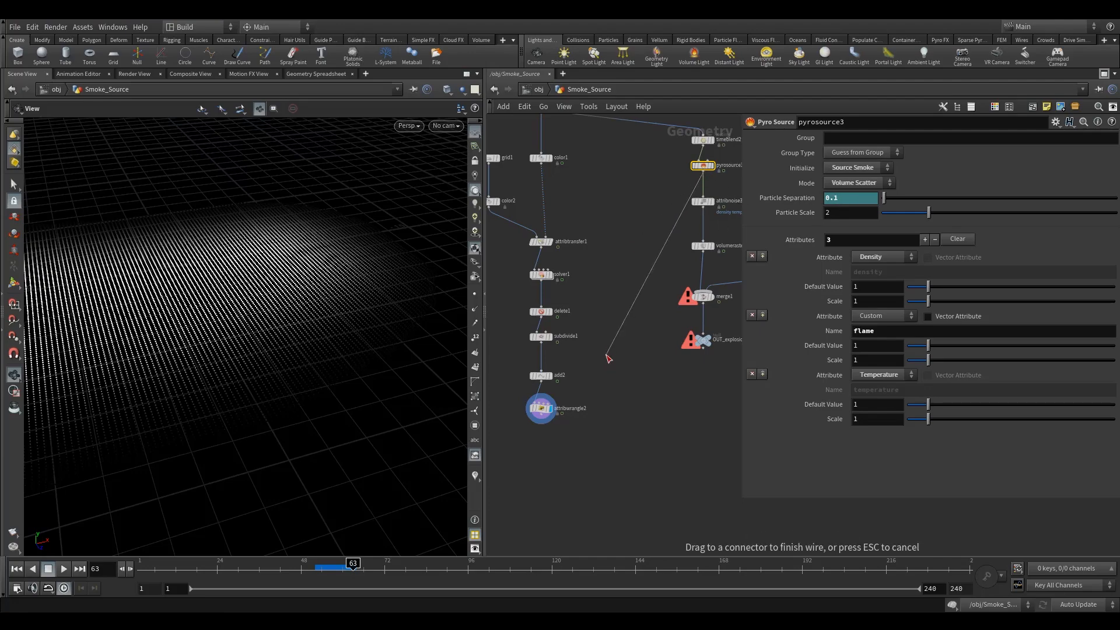
{"action": "middle_click_drag", "start_coordinate": [608, 356], "coordinate": [655, 249]}
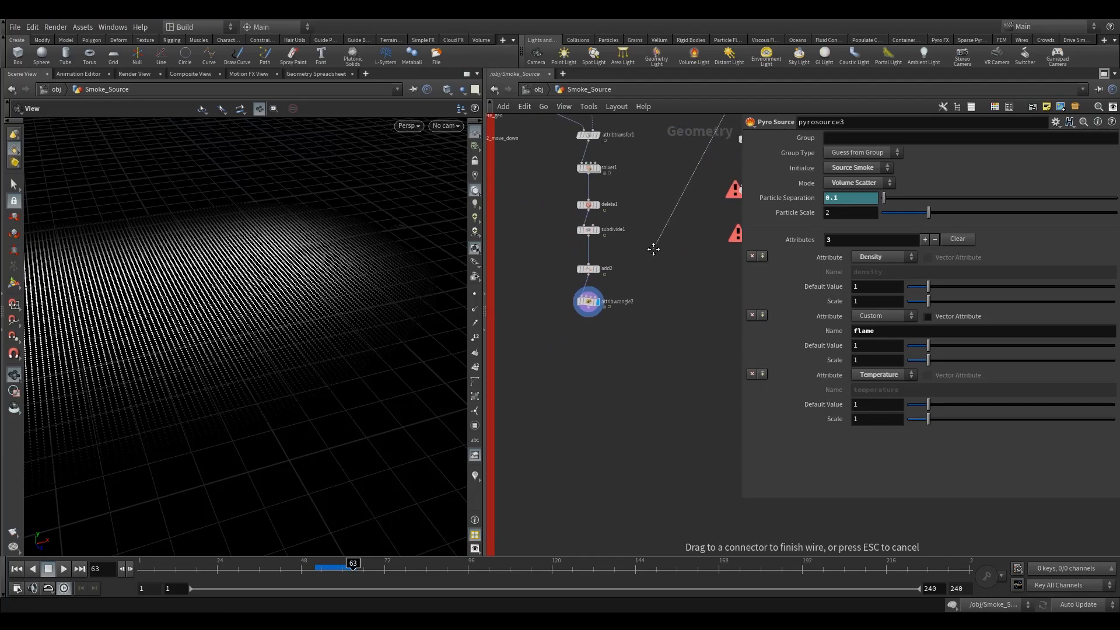
{"action": "left_click", "coordinate": [588, 304]}
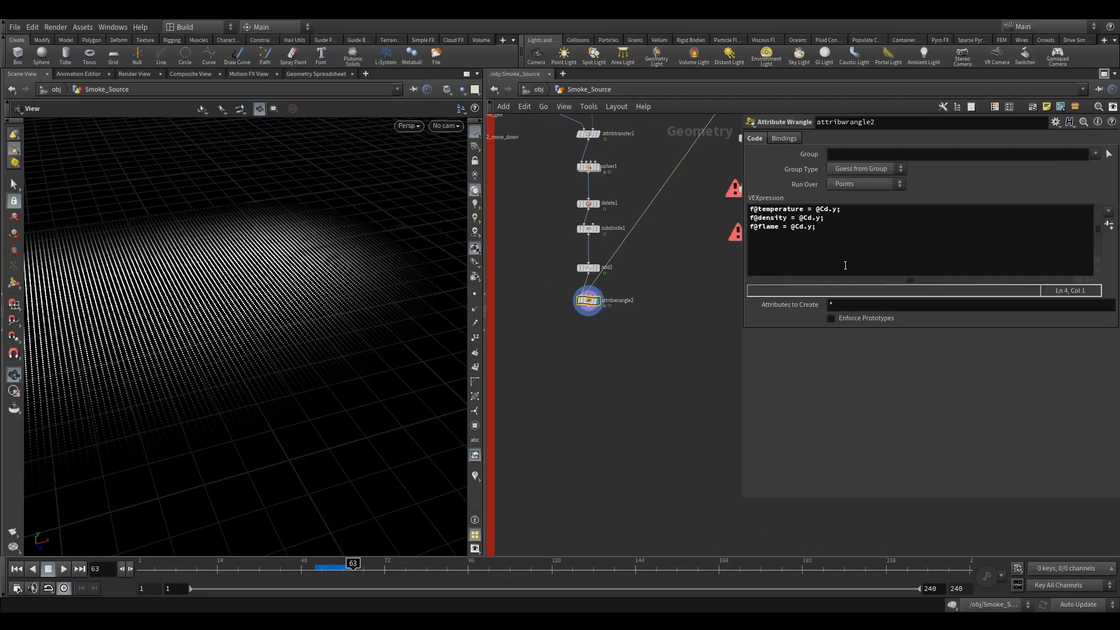
Add a VEX line setting f@pscale = point(1,"pscale",0); to read pscale from the second input.
{"action": "left_click", "coordinate": [868, 238]}
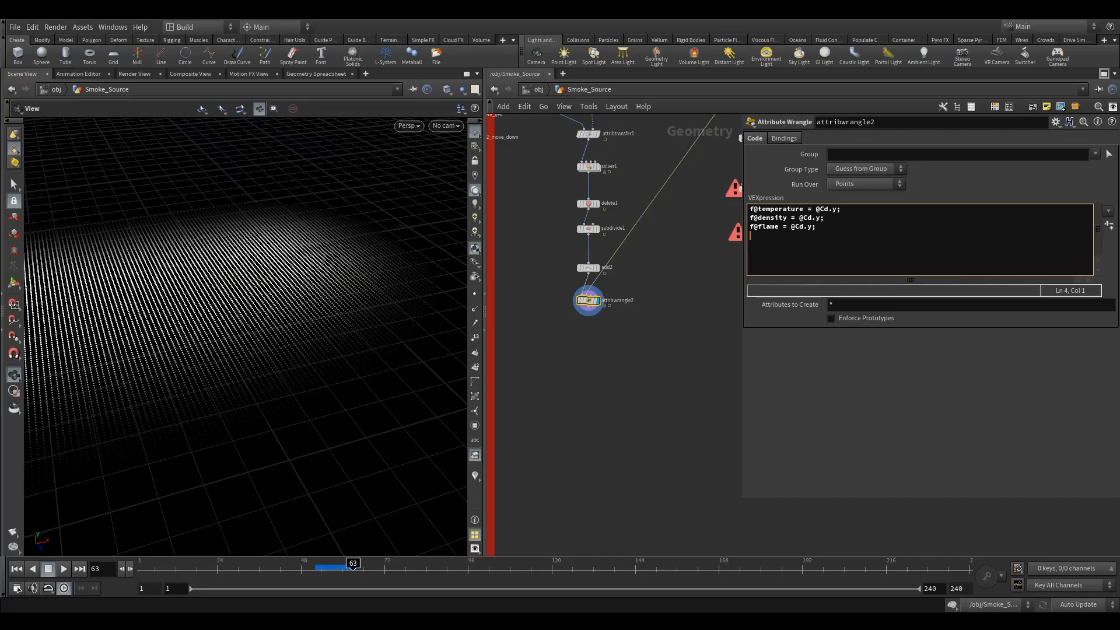
{"action": "type", "text": "f@pscale"}
{"action": "left_click_drag", "start_coordinate": [68, 415], "coordinate": [198, 410]}
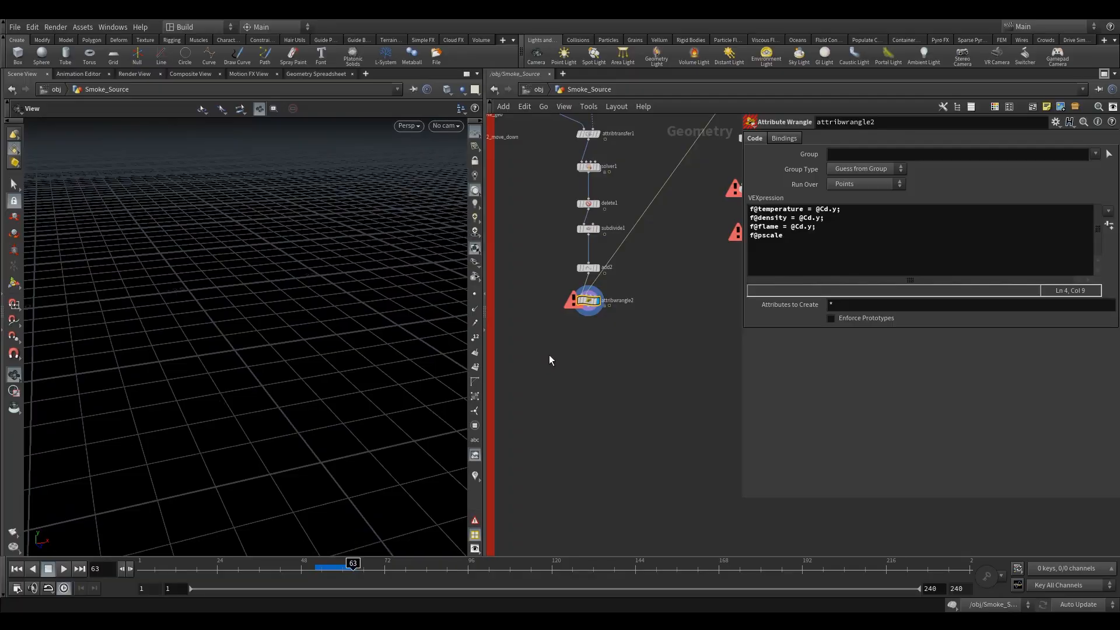
{"action": "left_click", "coordinate": [587, 267]}
{"action": "left_click", "coordinate": [598, 268]}
{"action": "right_click_drag", "start_coordinate": [114, 402], "coordinate": [232, 424]}
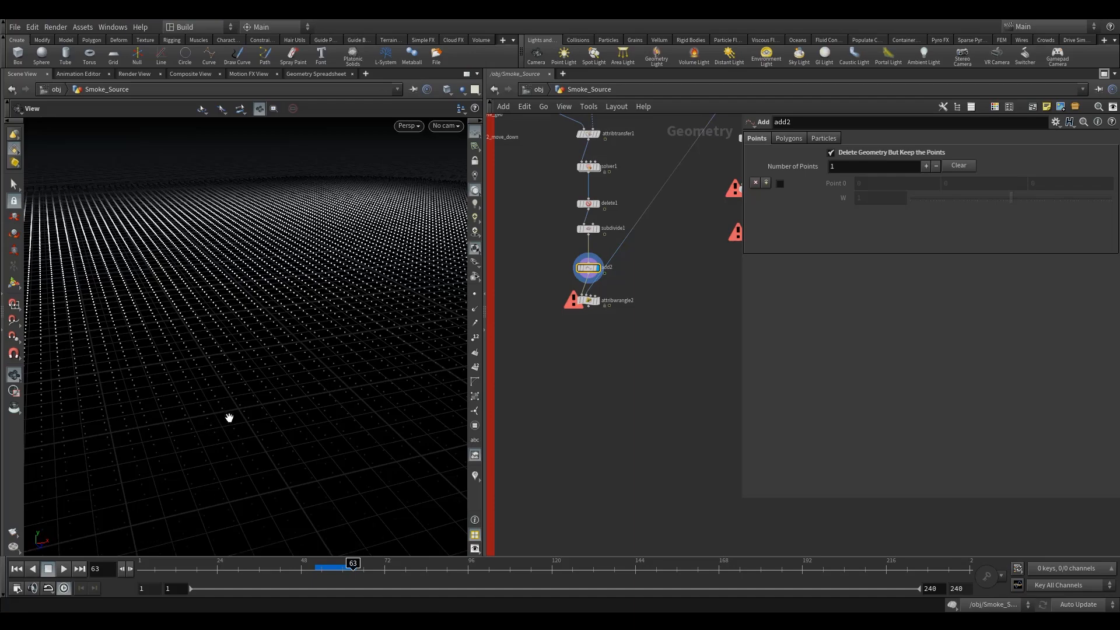
{"action": "left_click", "coordinate": [589, 300]}
{"action": "left_click", "coordinate": [785, 238]}
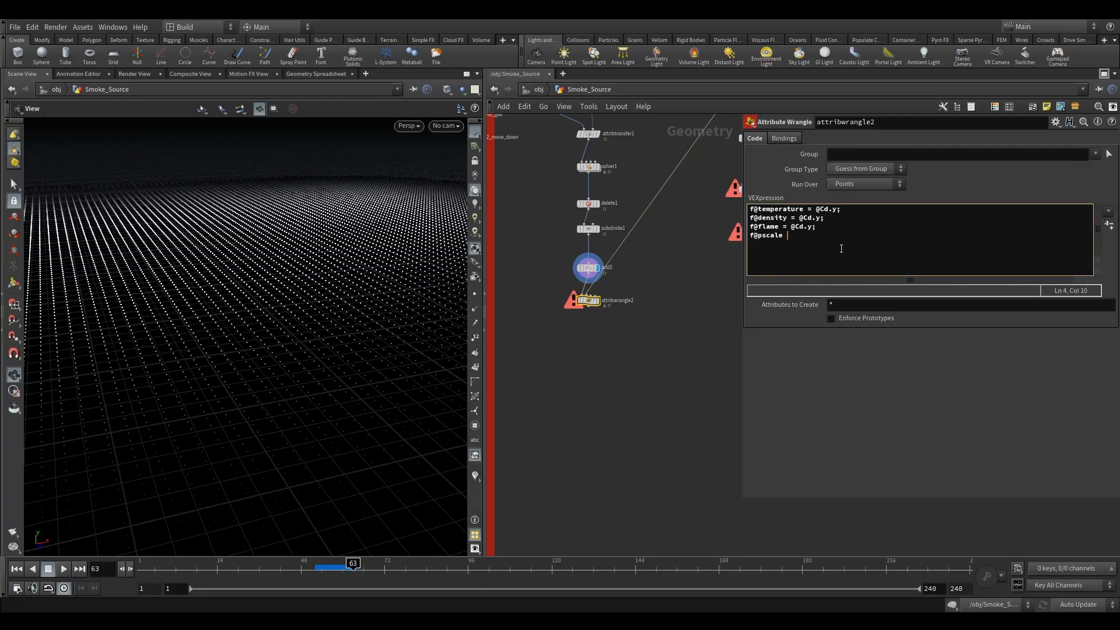
{"action": "type", "text": "= poi"}
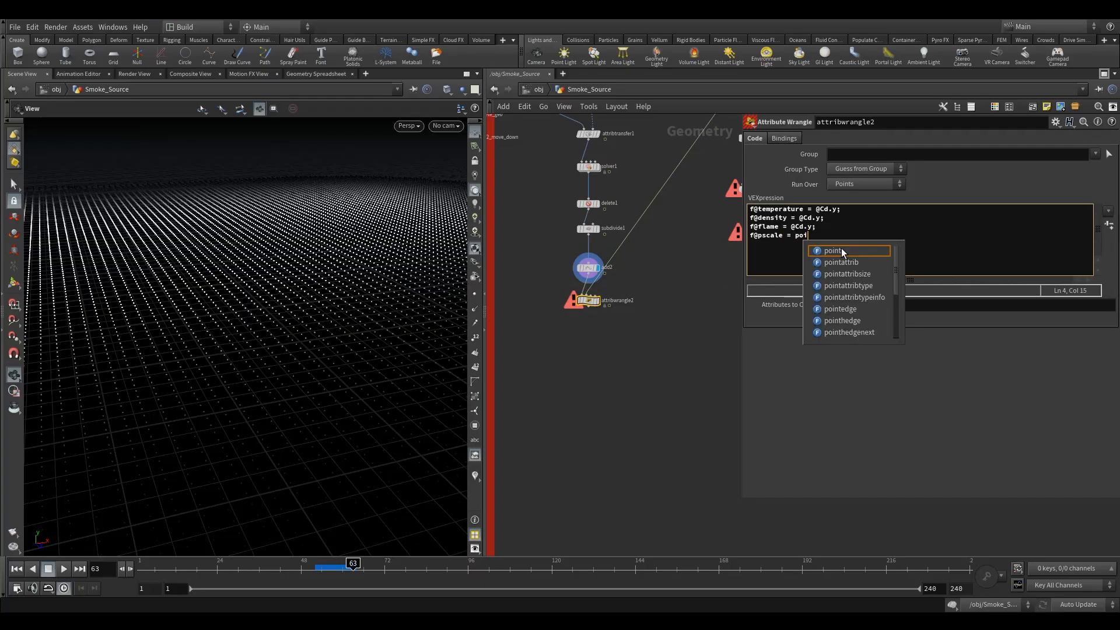
{"action": "type", "text": "nt("}
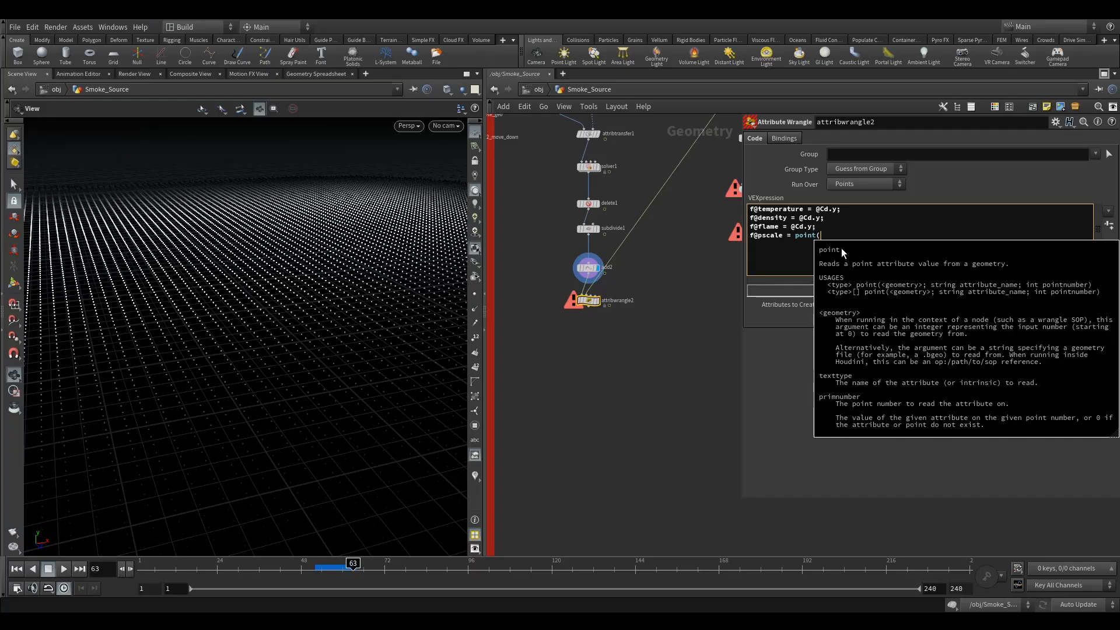
{"action": "type", "text": "1,"}
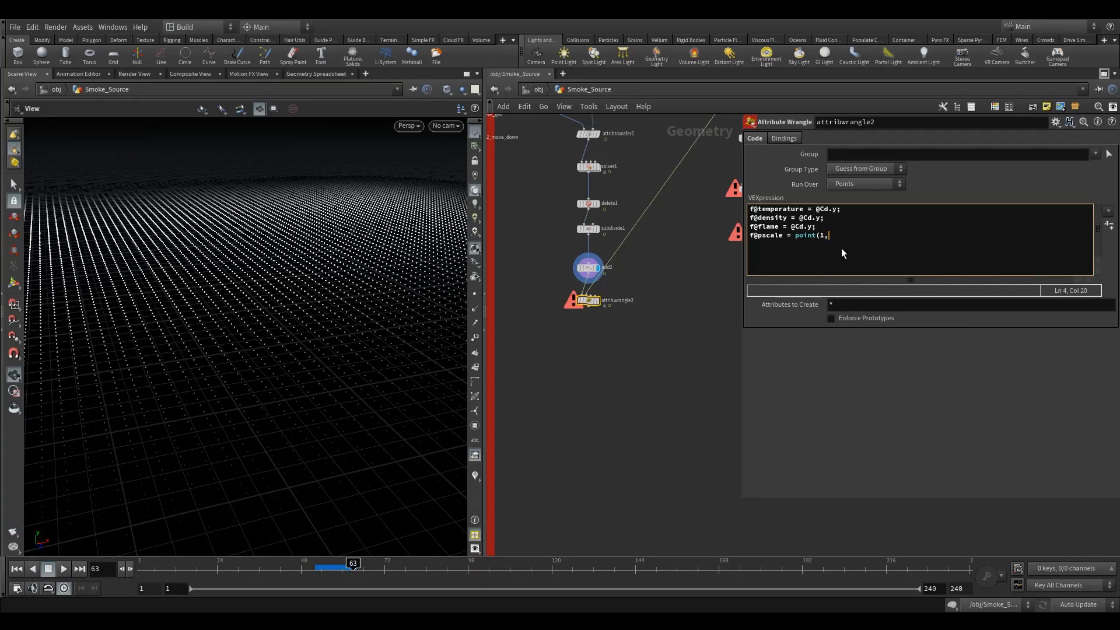
{"action": "type", "text": "\""}
{"action": "type", "text": "pscale"}
{"action": "type", "text": "'"}
{"action": "key", "text": "BackSpace"}
{"action": "key", "text": "BackSpace"}
{"action": "type", "text": "\""}
{"action": "type", "text": ",0);"}
Check the wrangle's pscale, density, flame and temperature point attributes in the Geometry Spreadsheet.
{"action": "left_click", "coordinate": [598, 299]}
{"action": "left_click_drag", "start_coordinate": [630, 282], "coordinate": [563, 321]}
{"action": "left_click", "coordinate": [315, 73]}
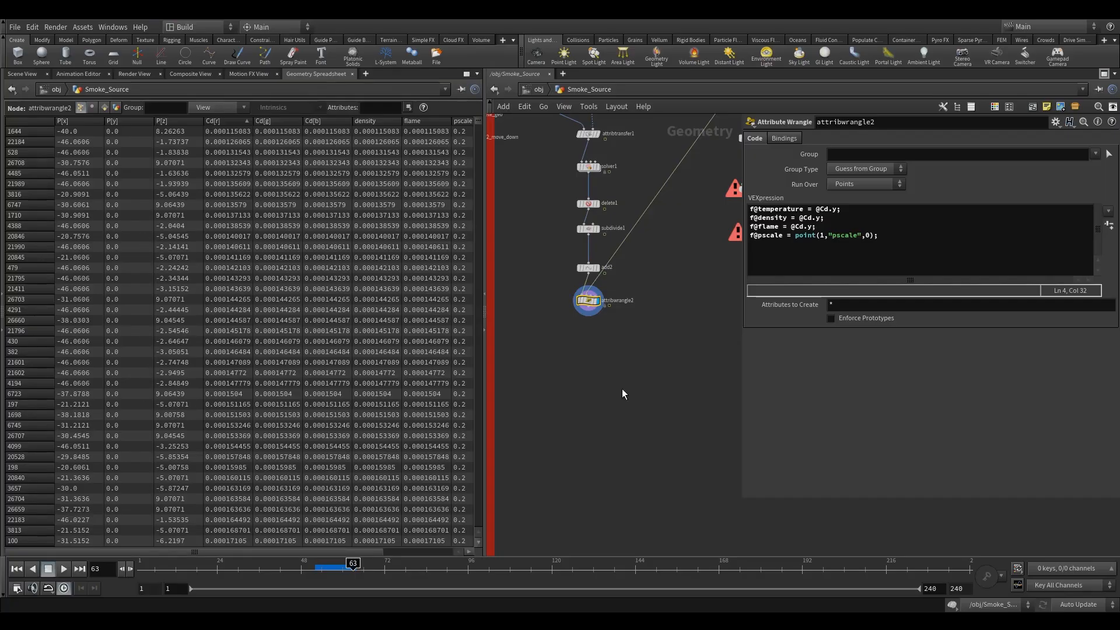
{"action": "scroll", "coordinate": [636, 374], "scroll_direction": "down", "scroll_amount": 4}
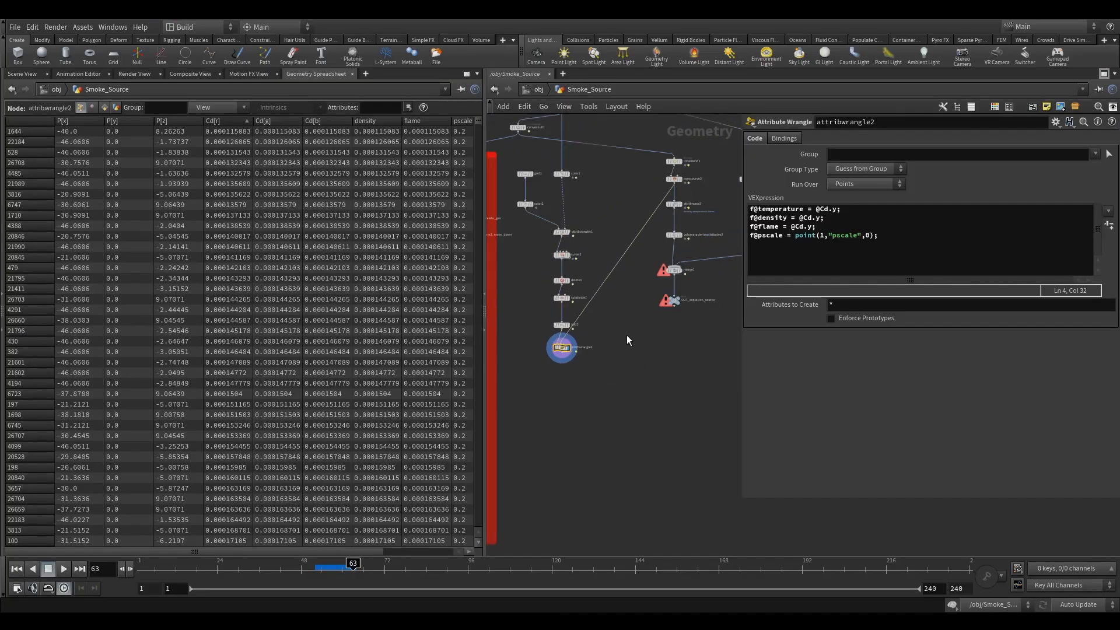
Append an Attribute Delete node after the wrangle and set it to delete the Cd point attribute.
{"action": "middle_click_drag", "start_coordinate": [626, 338], "coordinate": [596, 316]}
{"action": "scroll", "coordinate": [528, 371], "scroll_direction": "up", "scroll_amount": 2}
{"action": "key", "text": "Tab"}
{"action": "type", "text": "de"}
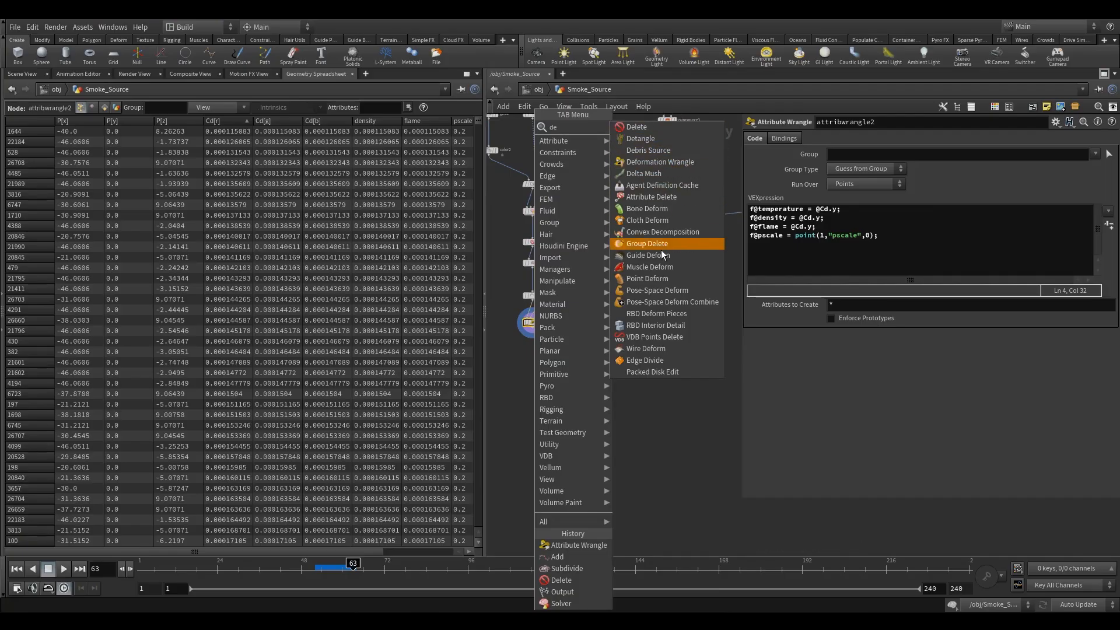
{"action": "left_click", "coordinate": [652, 196]}
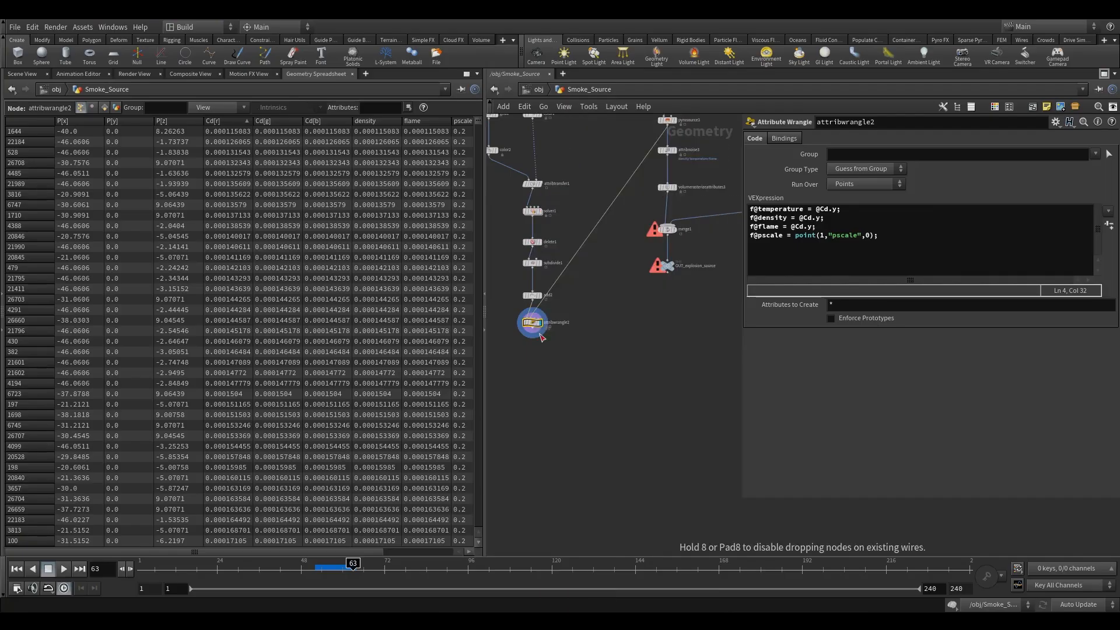
{"action": "left_click", "coordinate": [532, 356]}
{"action": "scroll", "coordinate": [532, 357], "scroll_direction": "up", "scroll_amount": 3}
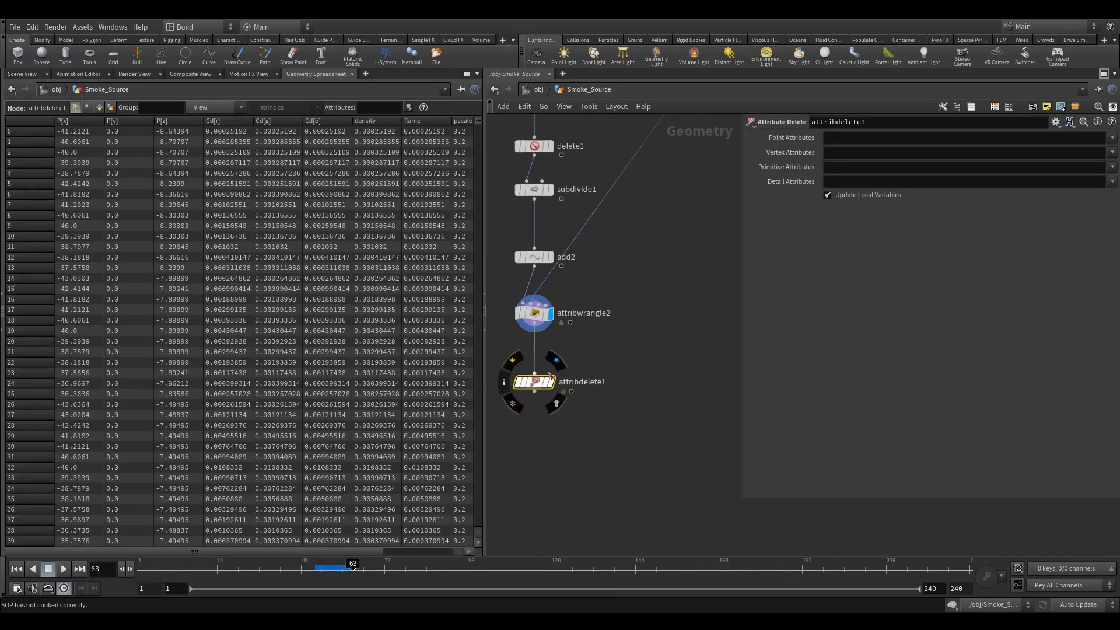
{"action": "left_click", "coordinate": [1112, 138]}
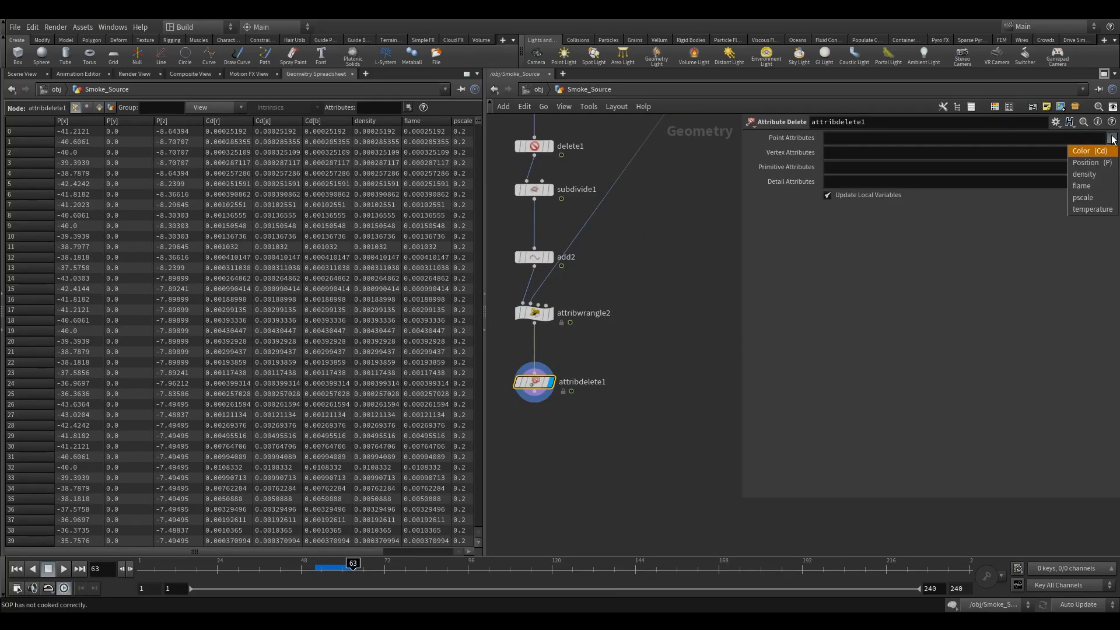
{"action": "left_click", "coordinate": [1086, 150]}
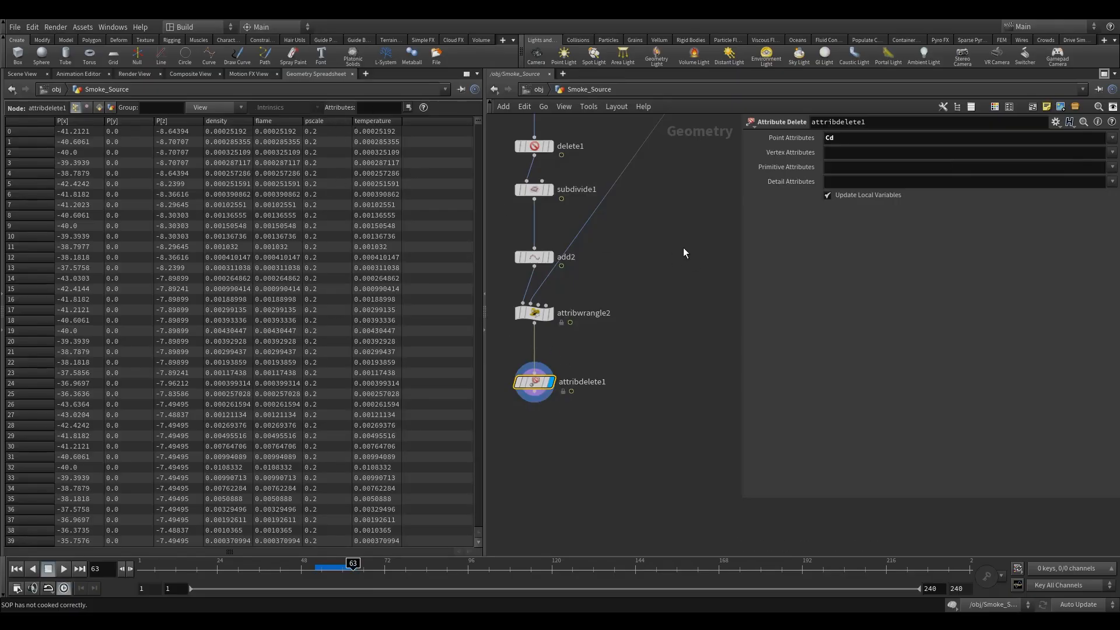
Compare the Pyro Source node's point attributes in the Geometry Spreadsheet.
{"action": "scroll", "coordinate": [686, 250], "scroll_direction": "down", "scroll_amount": 4}
{"action": "middle_click_drag", "start_coordinate": [618, 302], "coordinate": [600, 320]}
{"action": "scroll", "coordinate": [595, 225], "scroll_direction": "up", "scroll_amount": 2}
{"action": "left_click", "coordinate": [649, 225]}
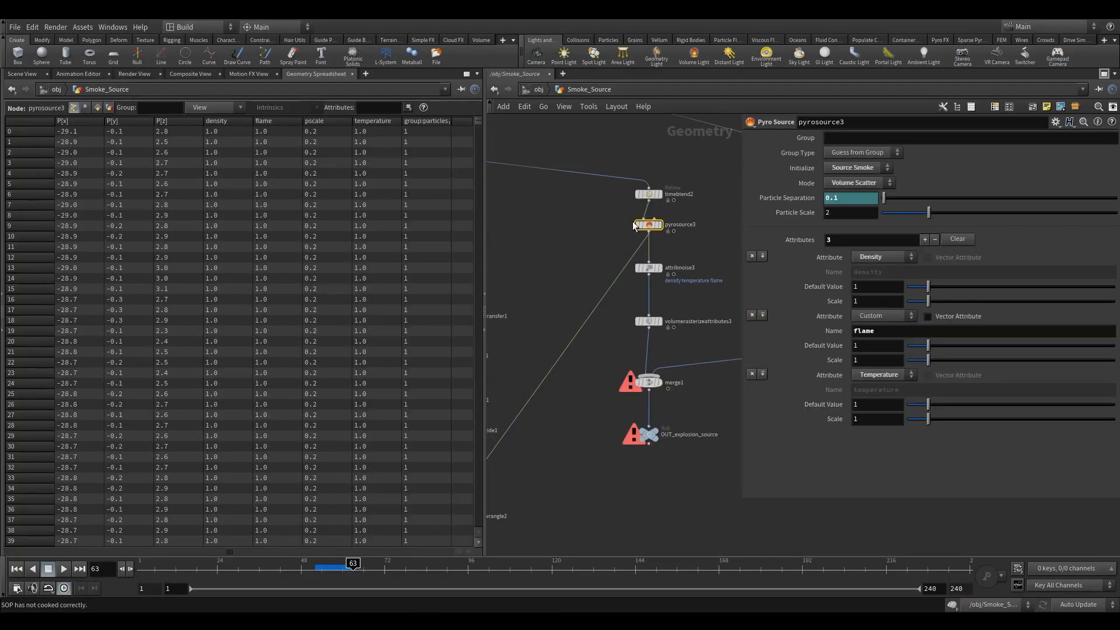
Move the nodes below the Pyro Source further down to make room in the network.
{"action": "middle_click_drag", "start_coordinate": [539, 333], "coordinate": [620, 200]}
{"action": "left_click_drag", "start_coordinate": [588, 464], "coordinate": [504, 380]}
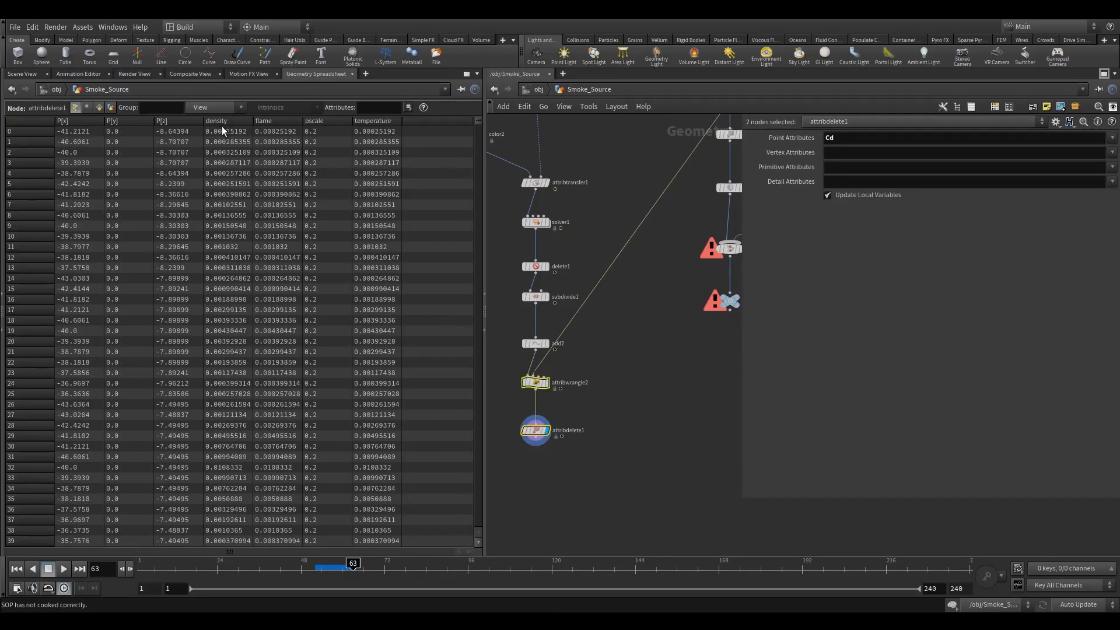
{"action": "left_click", "coordinate": [11, 76]}
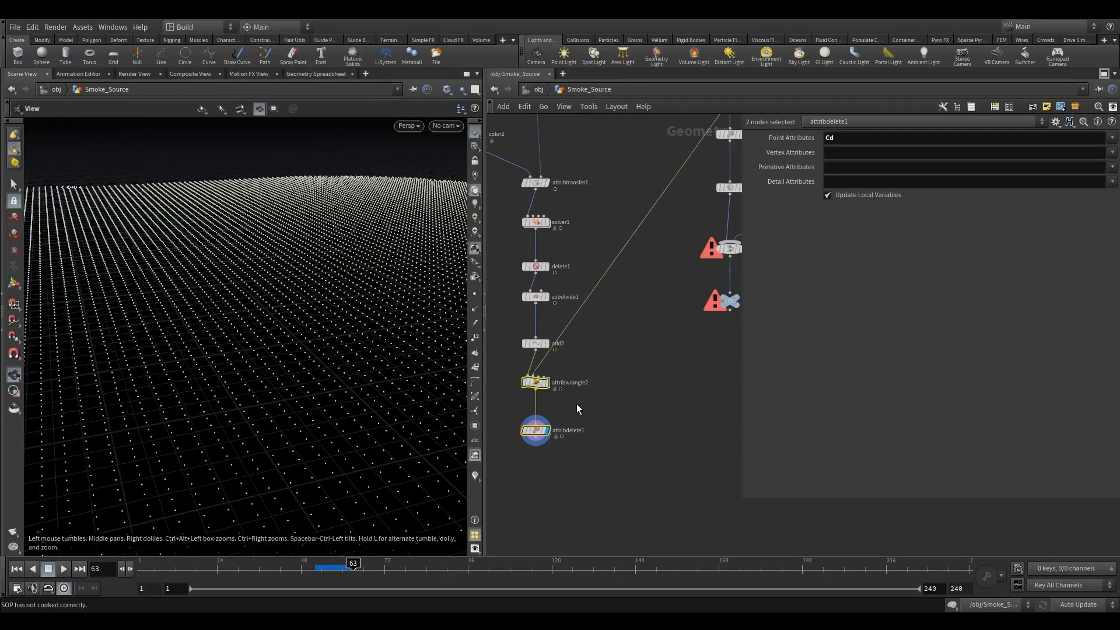
{"action": "middle_click_drag", "start_coordinate": [577, 404], "coordinate": [639, 356]}
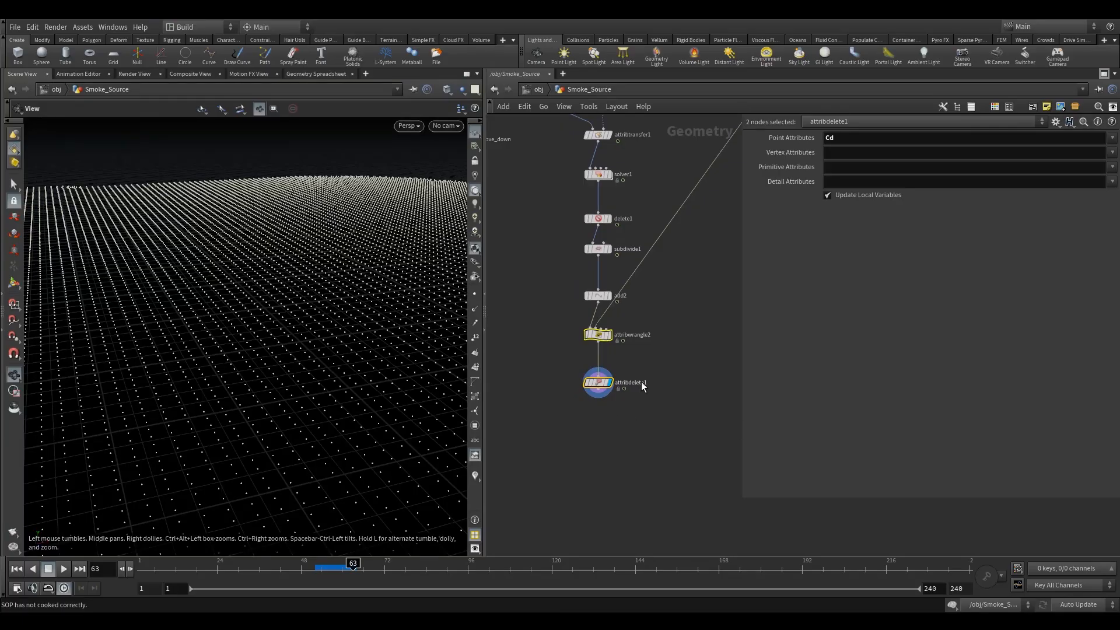
{"action": "middle_click_drag", "start_coordinate": [707, 330], "coordinate": [575, 307]}
{"action": "scroll", "coordinate": [592, 313], "scroll_direction": "down", "scroll_amount": 3}
{"action": "middle_click_drag", "start_coordinate": [590, 258], "coordinate": [599, 266]}
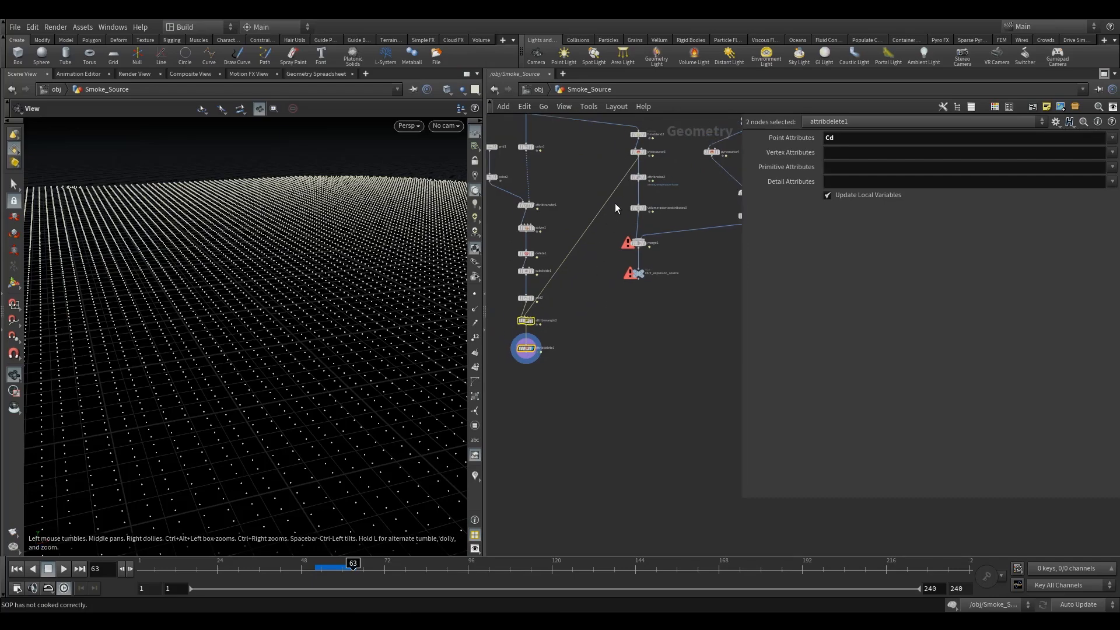
{"action": "middle_click_drag", "start_coordinate": [617, 203], "coordinate": [612, 243]}
{"action": "scroll", "coordinate": [614, 243], "scroll_direction": "down", "scroll_amount": 2}
{"action": "left_click", "coordinate": [626, 249], "text": "shift"}
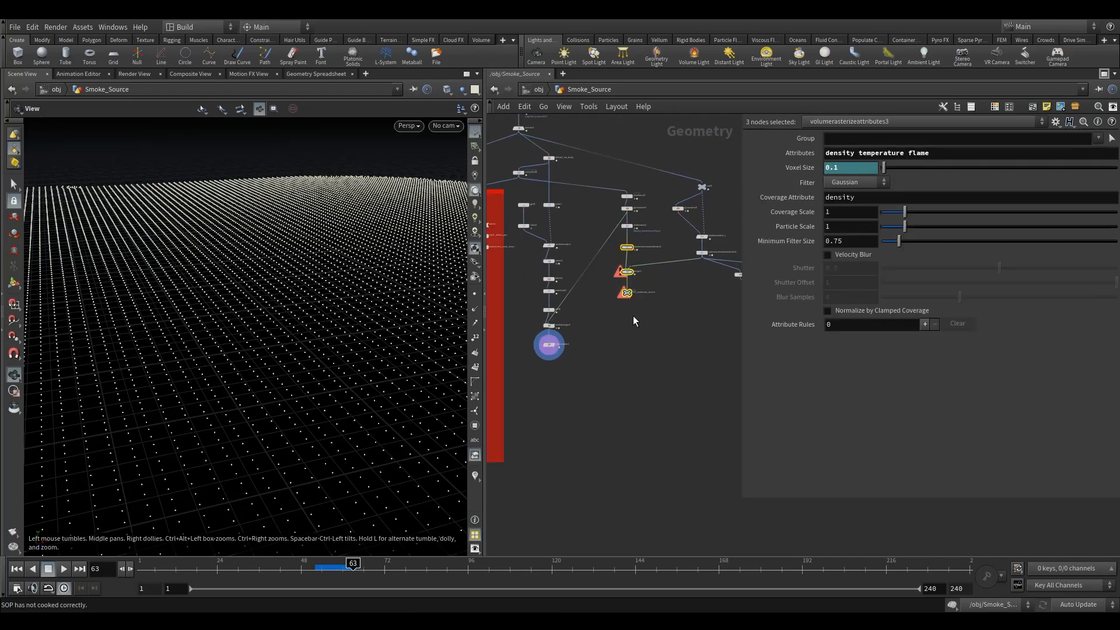
{"action": "left_click_drag", "start_coordinate": [624, 252], "coordinate": [623, 385]}
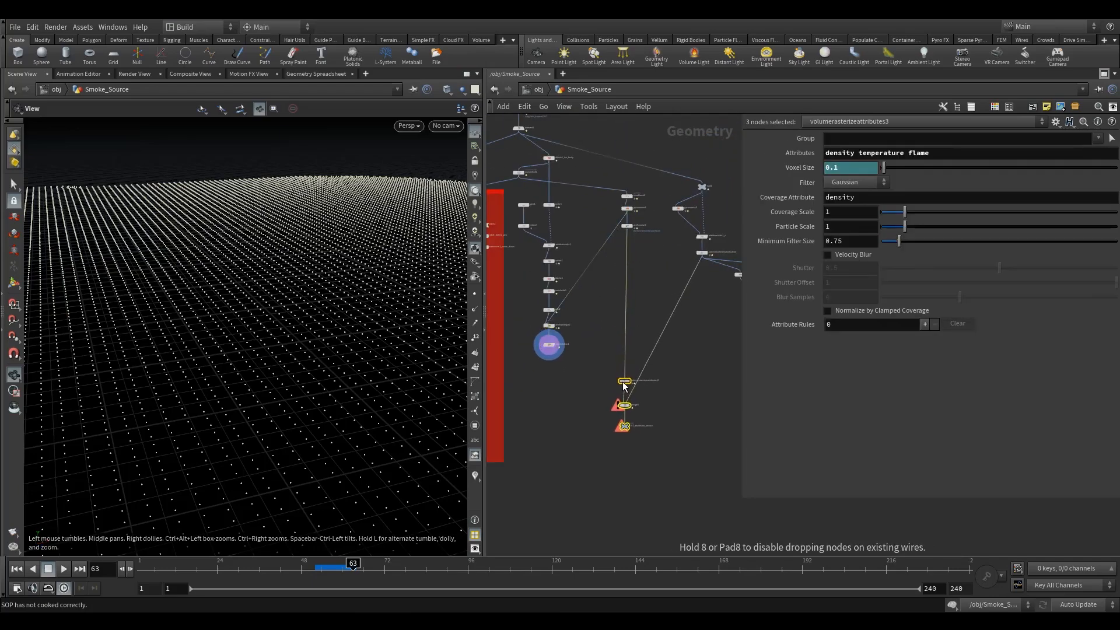
{"action": "left_click", "coordinate": [654, 315]}
{"action": "scroll", "coordinate": [671, 304], "scroll_direction": "up", "scroll_amount": 4}
{"action": "middle_click_drag", "start_coordinate": [603, 351], "coordinate": [595, 346]}
{"action": "scroll", "coordinate": [639, 320], "scroll_direction": "up", "scroll_amount": 3}
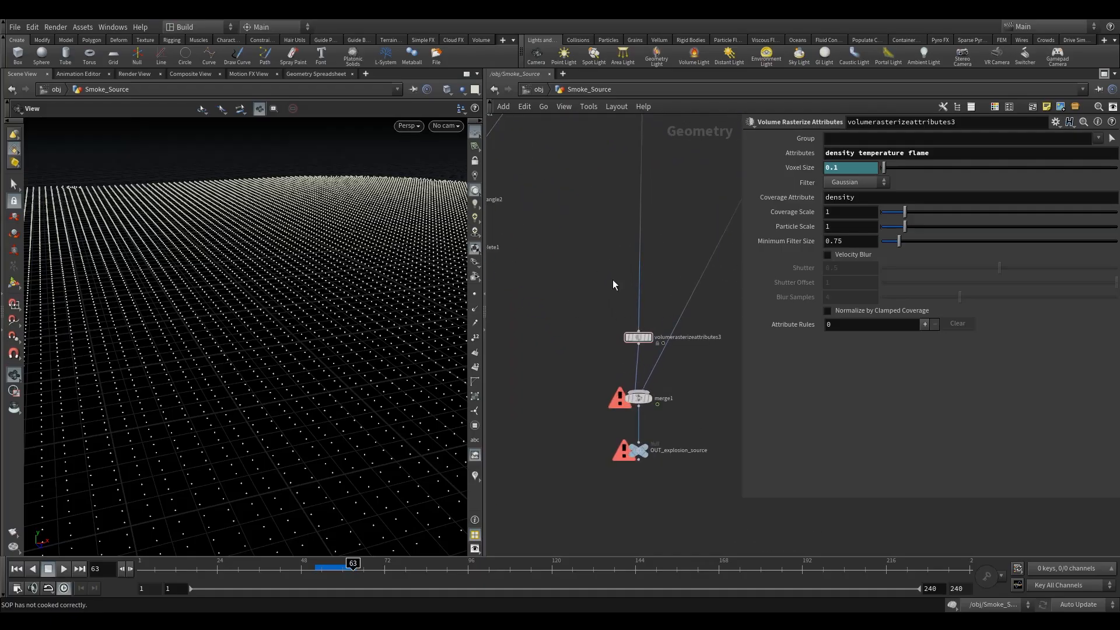
{"action": "middle_click_drag", "start_coordinate": [625, 306], "coordinate": [597, 340]}
{"action": "scroll", "coordinate": [597, 341], "scroll_direction": "down", "scroll_amount": 3}
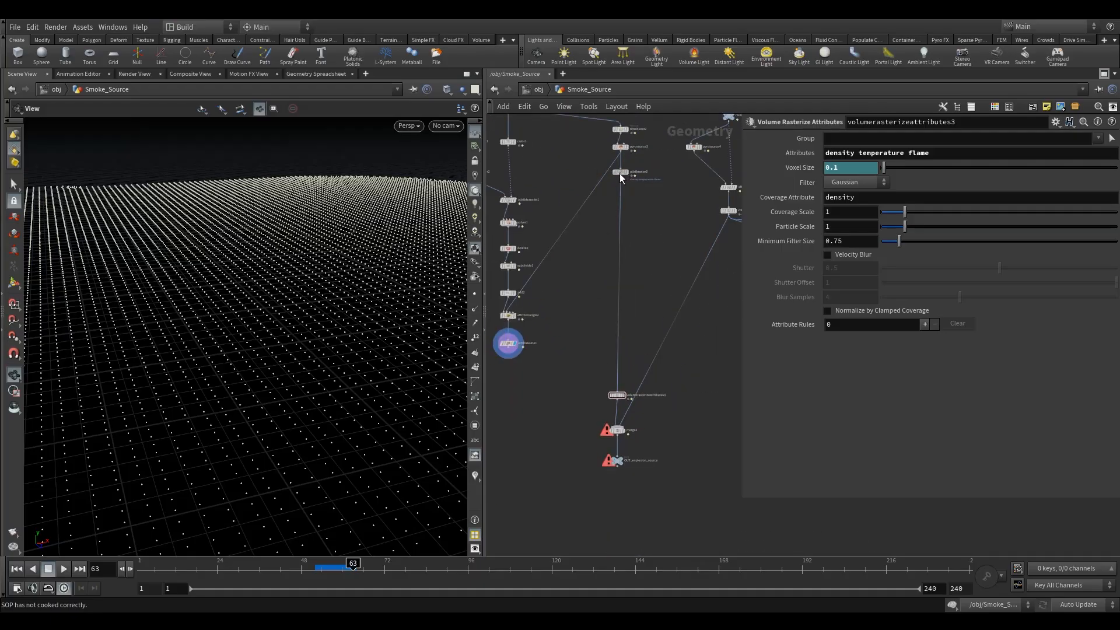
{"action": "left_click_drag", "start_coordinate": [620, 172], "coordinate": [618, 305]}
{"action": "left_click_drag", "start_coordinate": [619, 355], "coordinate": [617, 361]}
Insert a Merge node below the Pyro Source and wire the Attribute Delete output into it.
{"action": "key", "text": "Tab"}
{"action": "type", "text": "mer"}
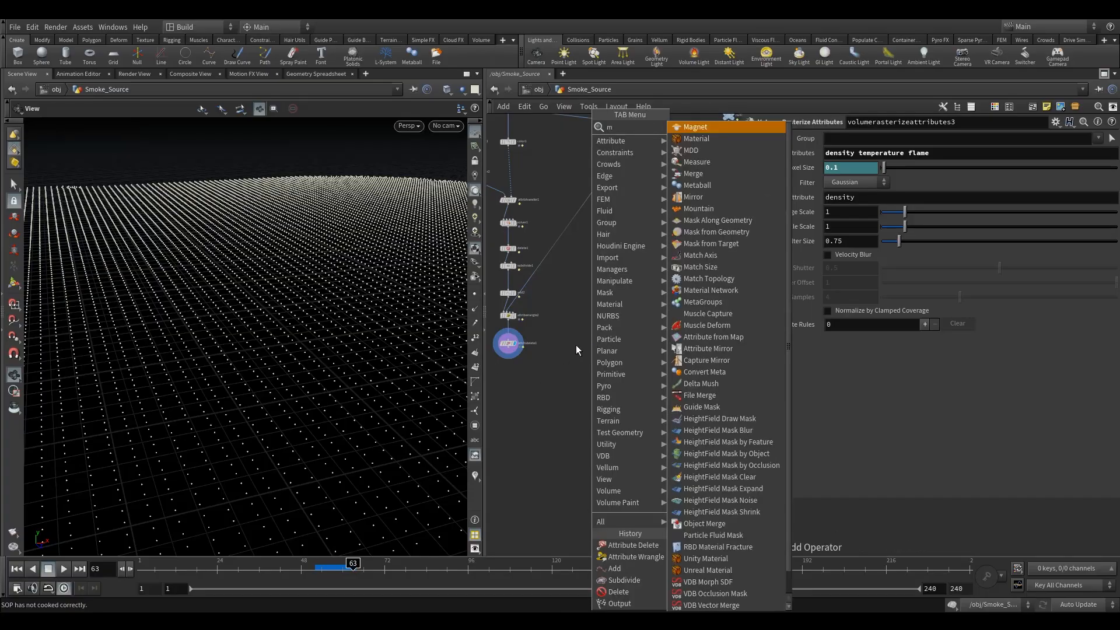
{"action": "left_click", "coordinate": [695, 127]}
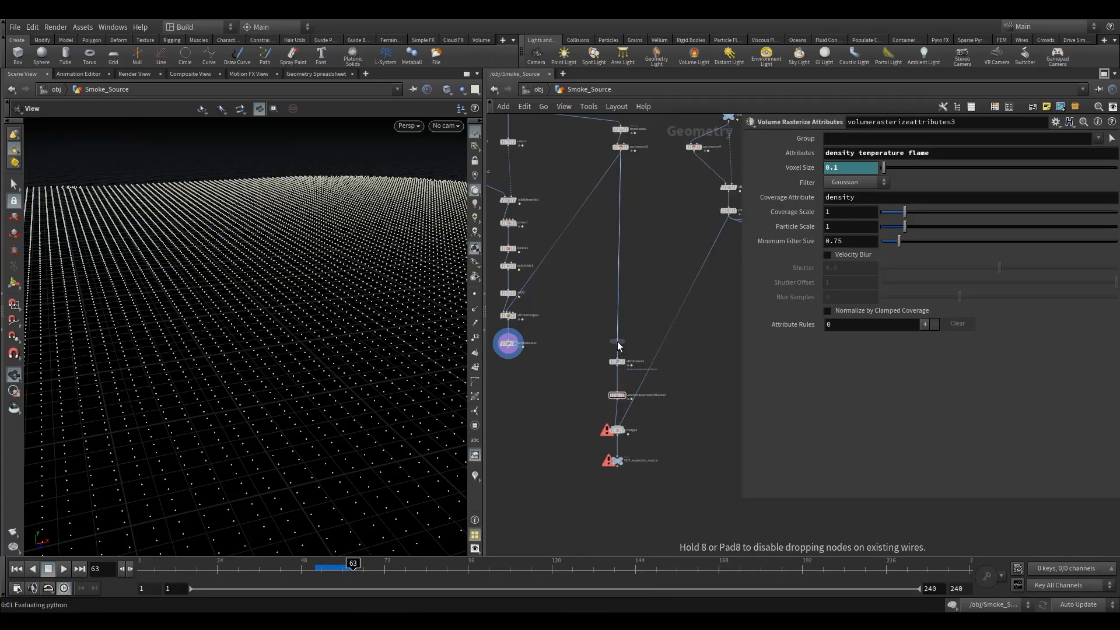
{"action": "left_click", "coordinate": [617, 341]}
{"action": "left_click_drag", "start_coordinate": [510, 355], "coordinate": [617, 336]}
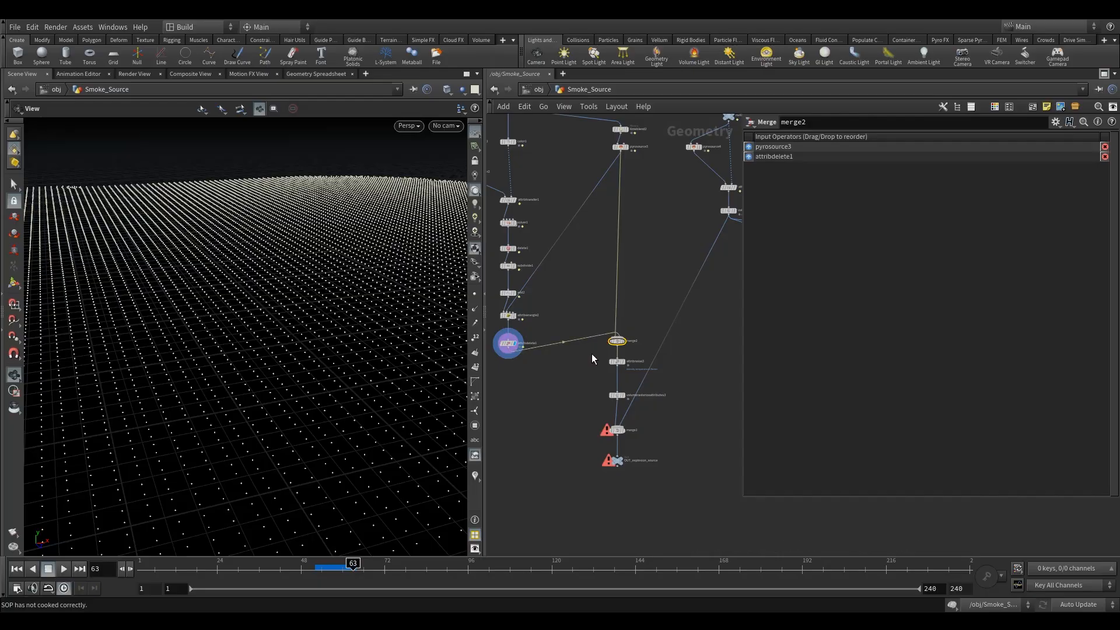
Display the Volume Rasterize Attributes node and orbit the viewport to inspect the rasterized smoke.
{"action": "scroll", "coordinate": [591, 348], "scroll_direction": "down", "scroll_amount": 3}
{"action": "left_click", "coordinate": [620, 292]}
{"action": "left_click", "coordinate": [629, 292]}
{"action": "left_click_drag", "start_coordinate": [283, 292], "coordinate": [195, 350]}
{"action": "right_click_drag", "start_coordinate": [195, 350], "coordinate": [121, 280]}
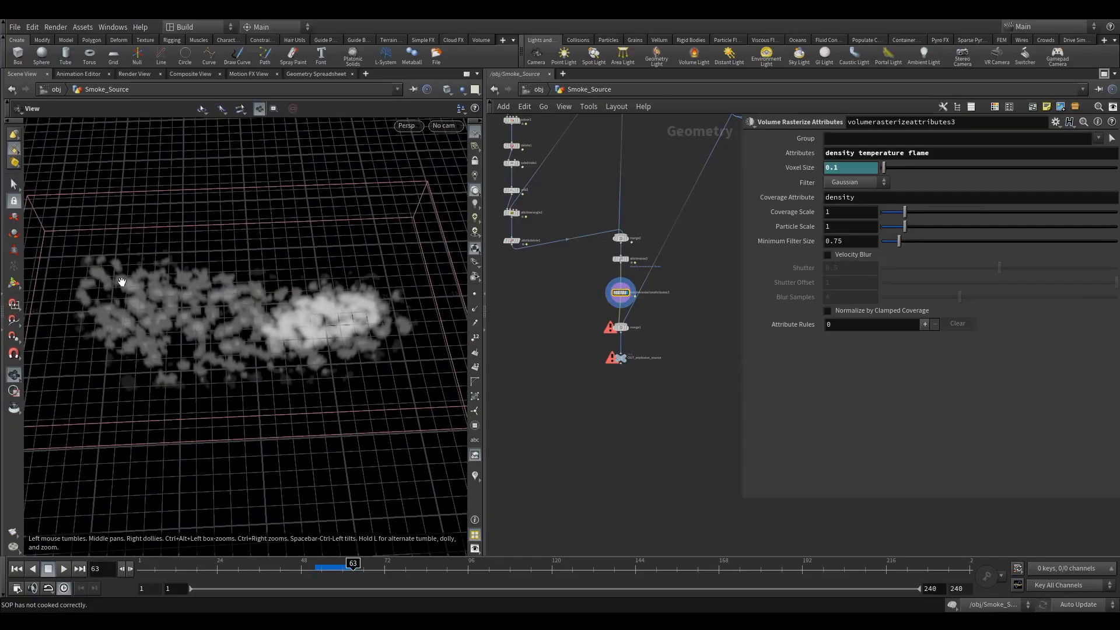
Enter the Explosion DOP network from the object level and look through Camera2 in the viewport.
{"action": "left_click_drag", "start_coordinate": [274, 344], "coordinate": [275, 310]}
{"action": "middle_click_drag", "start_coordinate": [274, 310], "coordinate": [297, 325]}
{"action": "left_click_drag", "start_coordinate": [130, 332], "coordinate": [167, 334]}
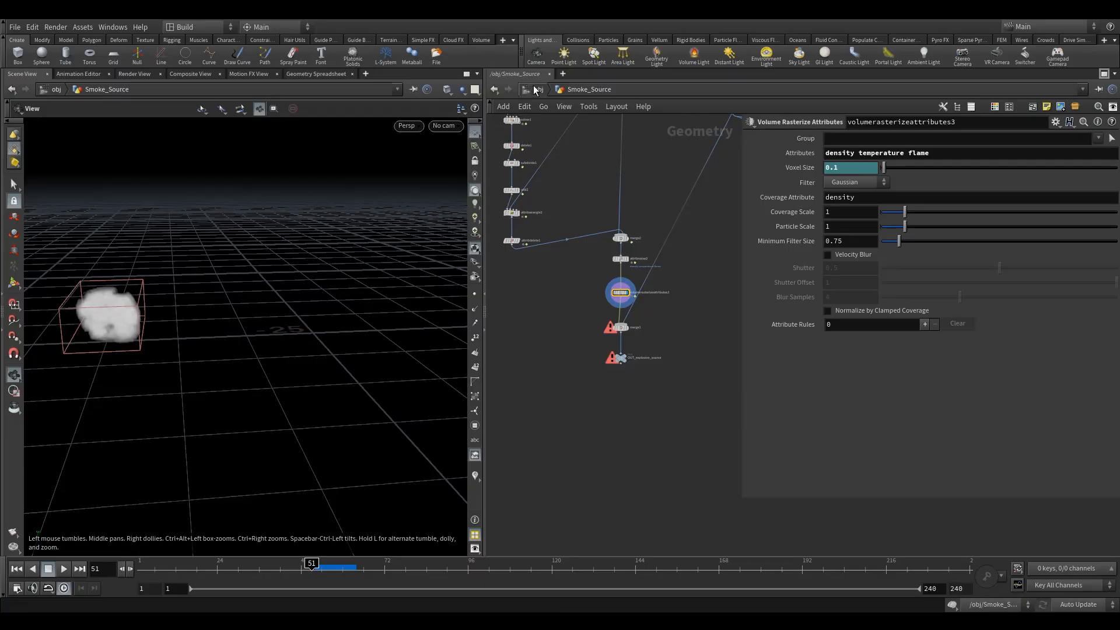
{"action": "key", "text": "u"}
{"action": "middle_click_drag", "start_coordinate": [555, 316], "coordinate": [571, 295]}
{"action": "left_click", "coordinate": [648, 285]}
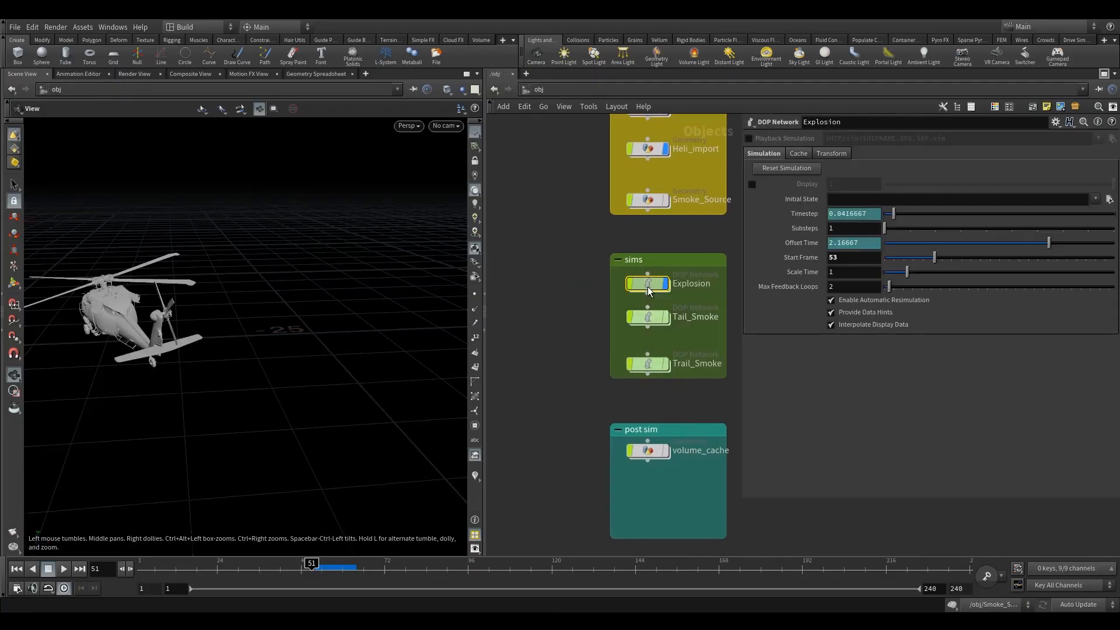
{"action": "double_click", "coordinate": [650, 284]}
{"action": "mouse_move", "coordinate": [655, 300]}
{"action": "middle_mouse_down"}
{"action": "mouse_move", "coordinate": [628, 352]}
{"action": "mouse_move", "coordinate": [680, 366]}
{"action": "middle_mouse_up"}
{"action": "left_click_drag", "start_coordinate": [560, 272], "coordinate": [489, 352]}
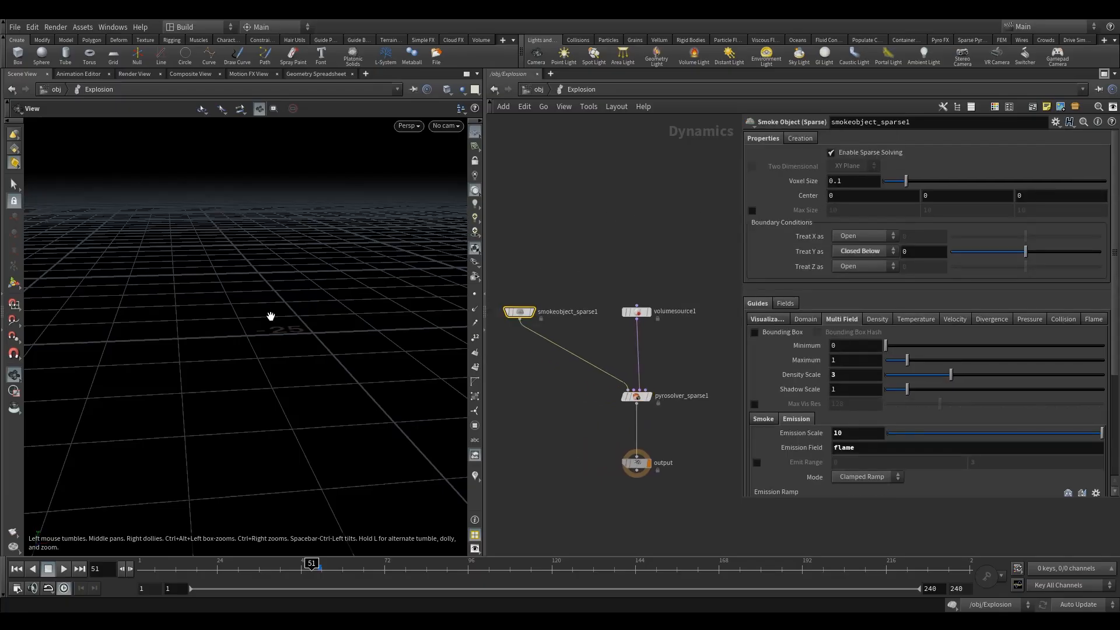
{"action": "left_click", "coordinate": [446, 125]}
{"action": "left_click", "coordinate": [461, 181]}
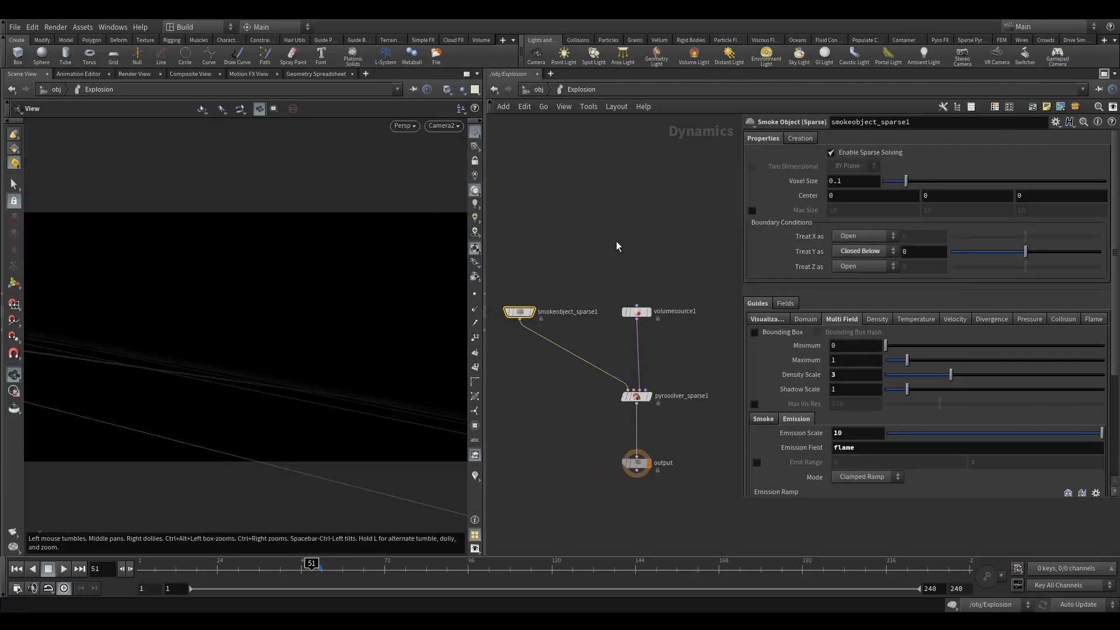
Set the smoke object's voxel size to 0.075.
{"action": "double_click", "coordinate": [839, 182]}
{"action": "left_click", "coordinate": [839, 185]}
{"action": "key", "text": "BackSpace"}
{"action": "type", "text": "075"}
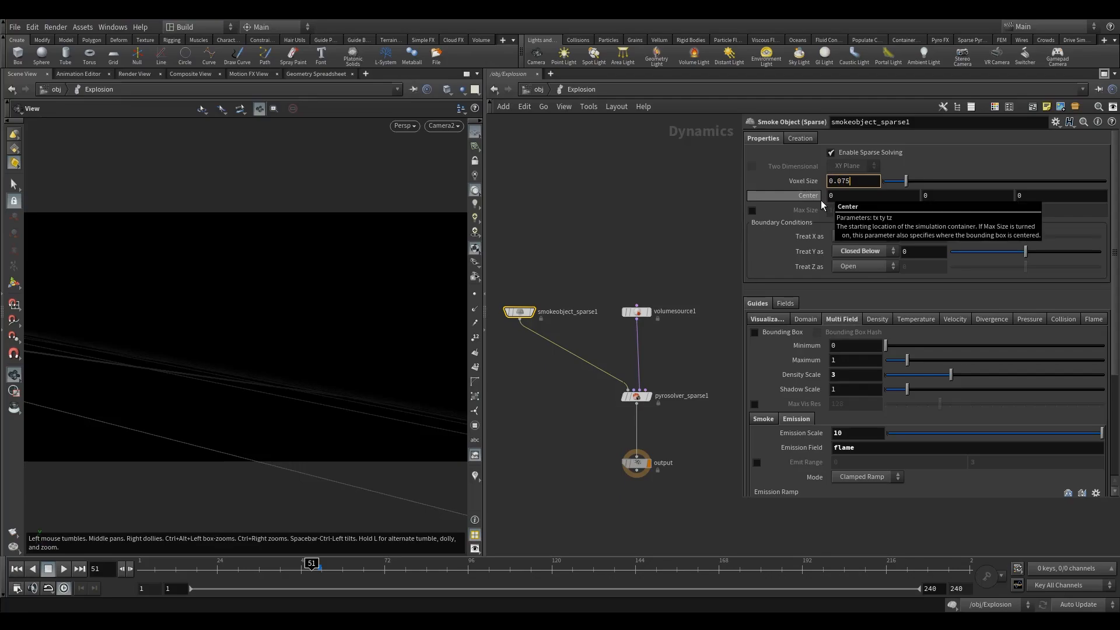
{"action": "key", "text": "Return"}
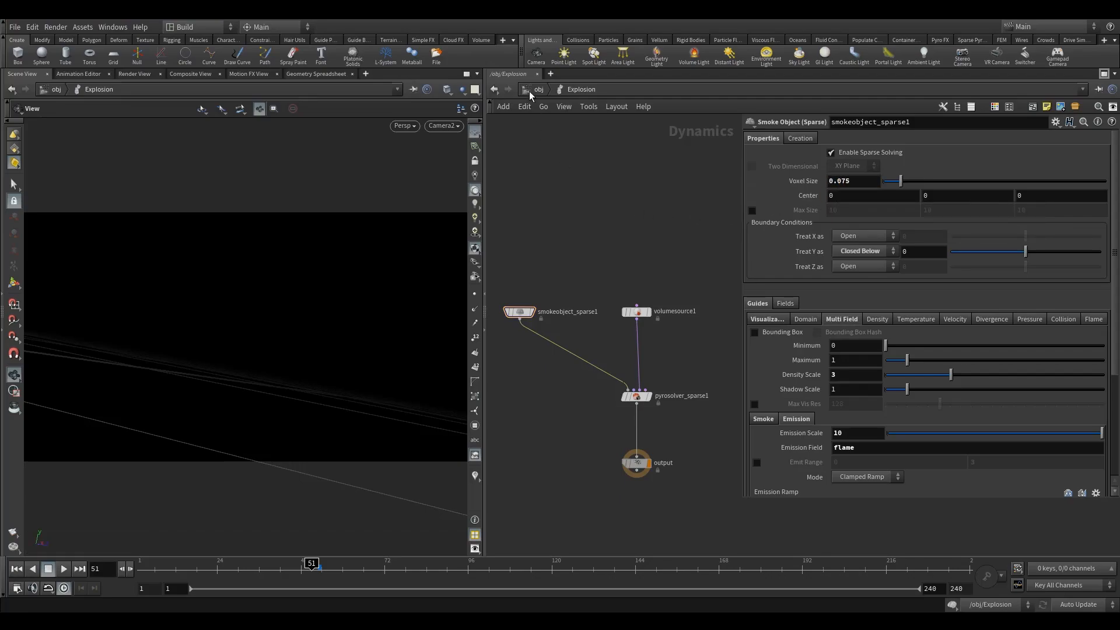
Set the viewport to ghost other objects.
{"action": "left_click", "coordinate": [462, 90]}
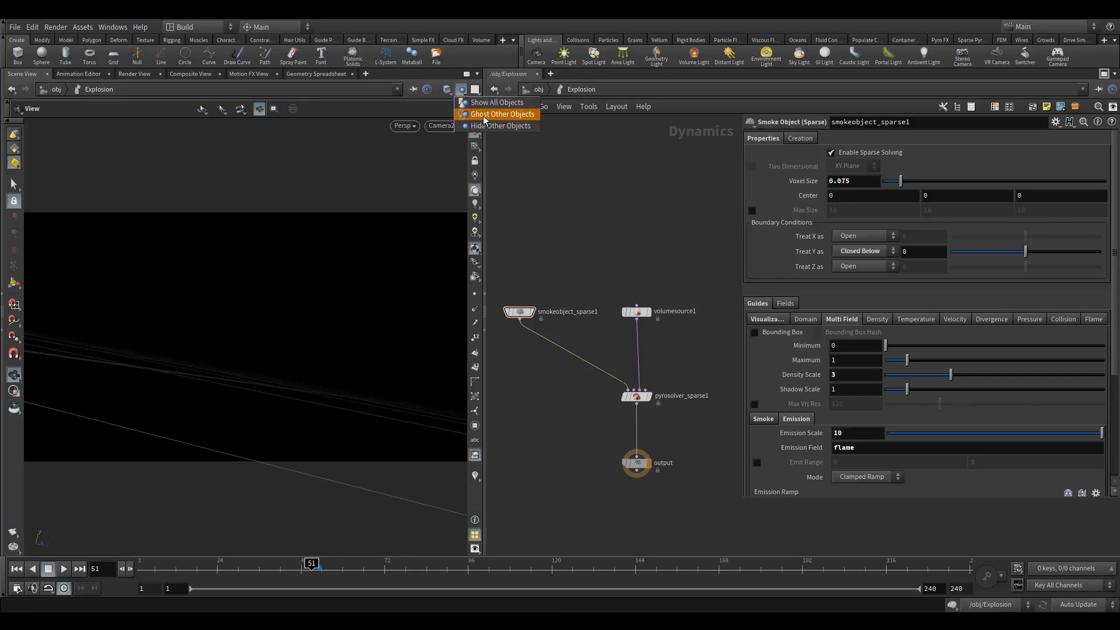
{"action": "left_click", "coordinate": [484, 115]}
{"action": "middle_click_drag", "start_coordinate": [605, 251], "coordinate": [623, 215]}
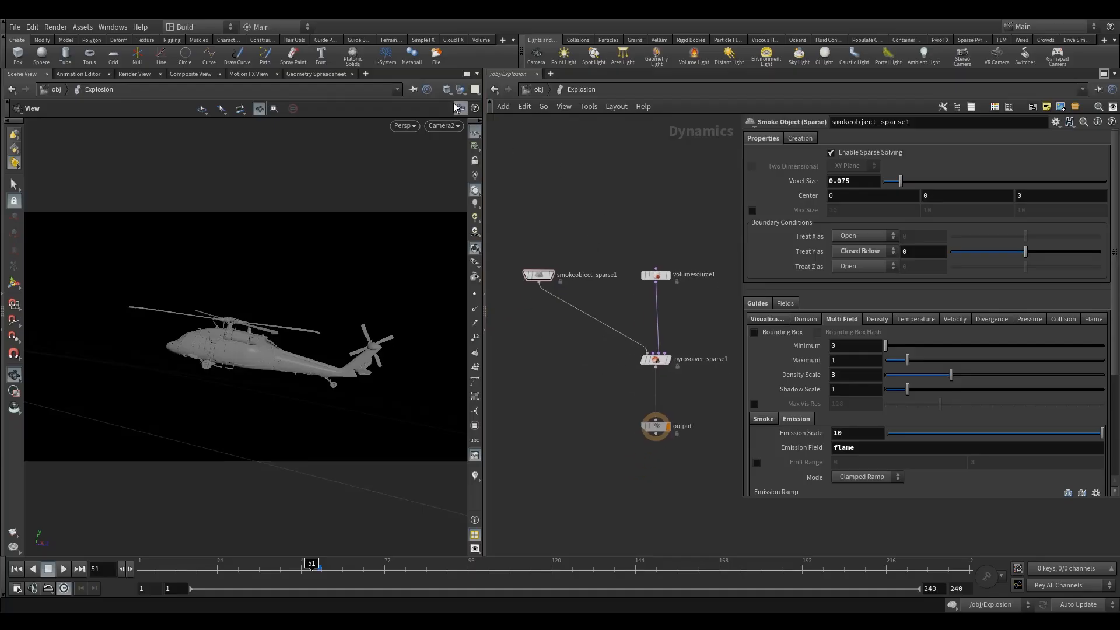
Maximize the viewport and set the flipbook frame range to start at 53.
{"action": "left_click", "coordinate": [466, 75]}
{"action": "left_click", "coordinate": [17, 588]}
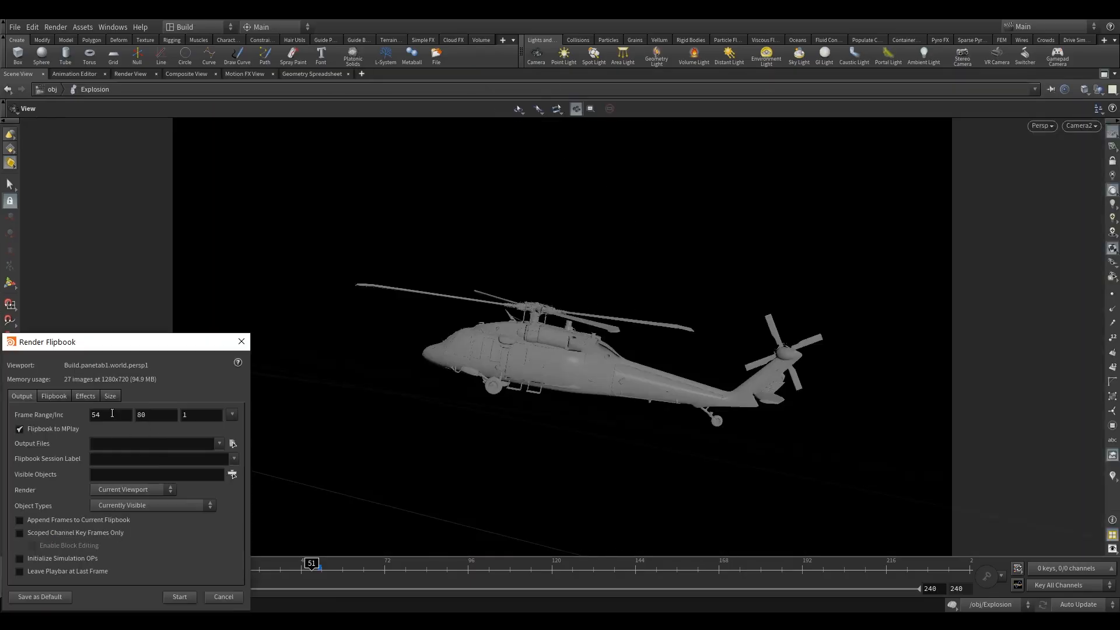
{"action": "left_click", "coordinate": [96, 416]}
{"action": "type", "text": "3"}
{"action": "left_click_drag", "start_coordinate": [157, 345], "coordinate": [267, 248]}
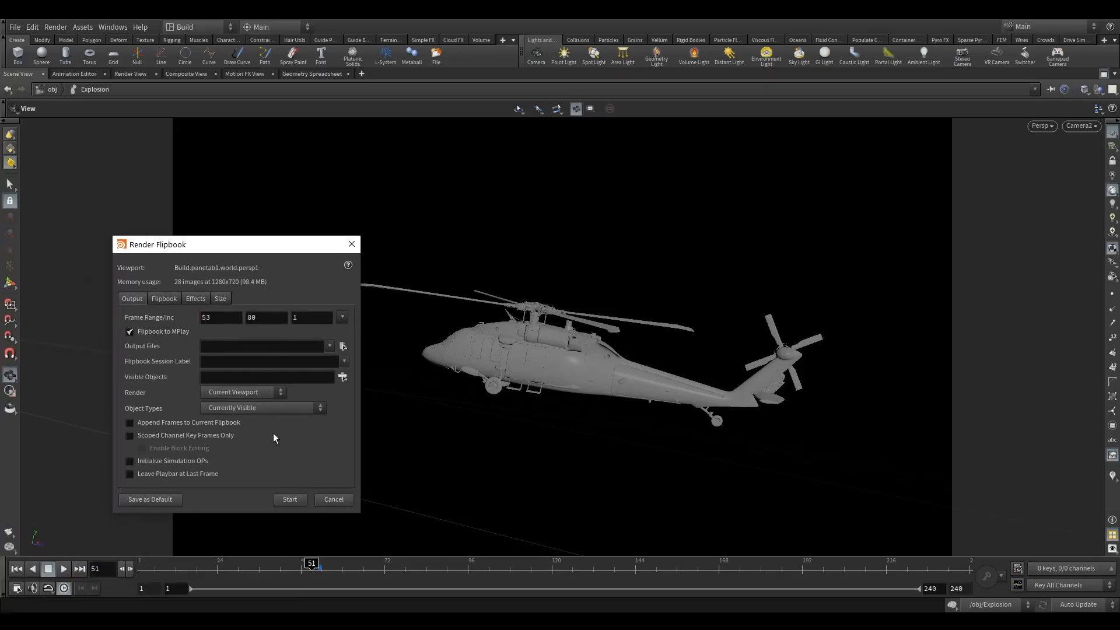
{"action": "left_click", "coordinate": [334, 500]}
{"action": "left_click", "coordinate": [26, 82]}
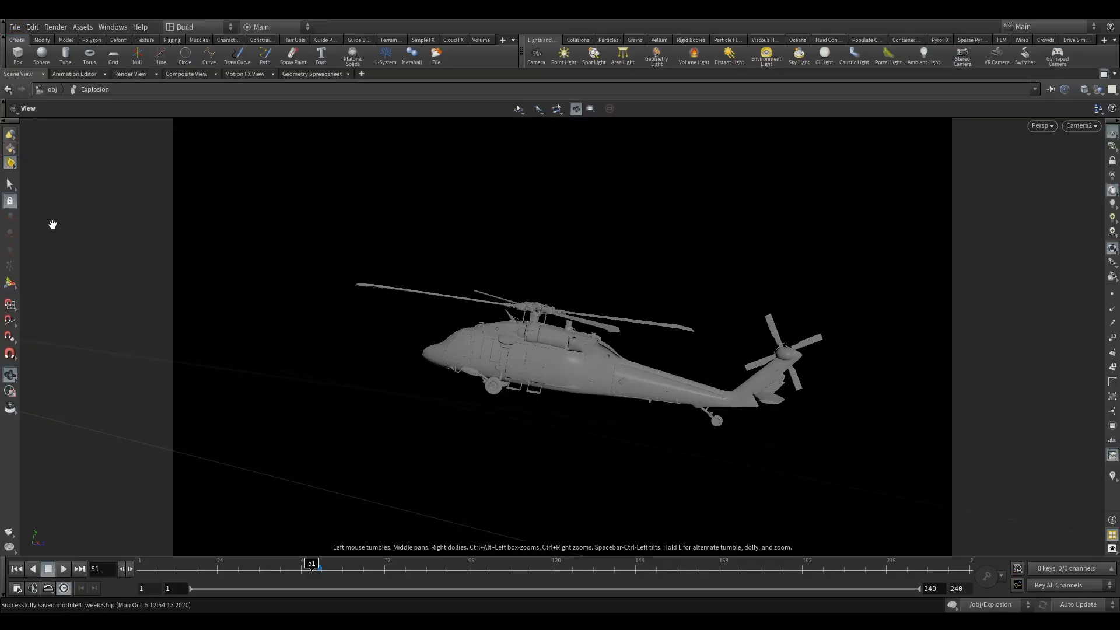
{"action": "left_click", "coordinate": [41, 537]}
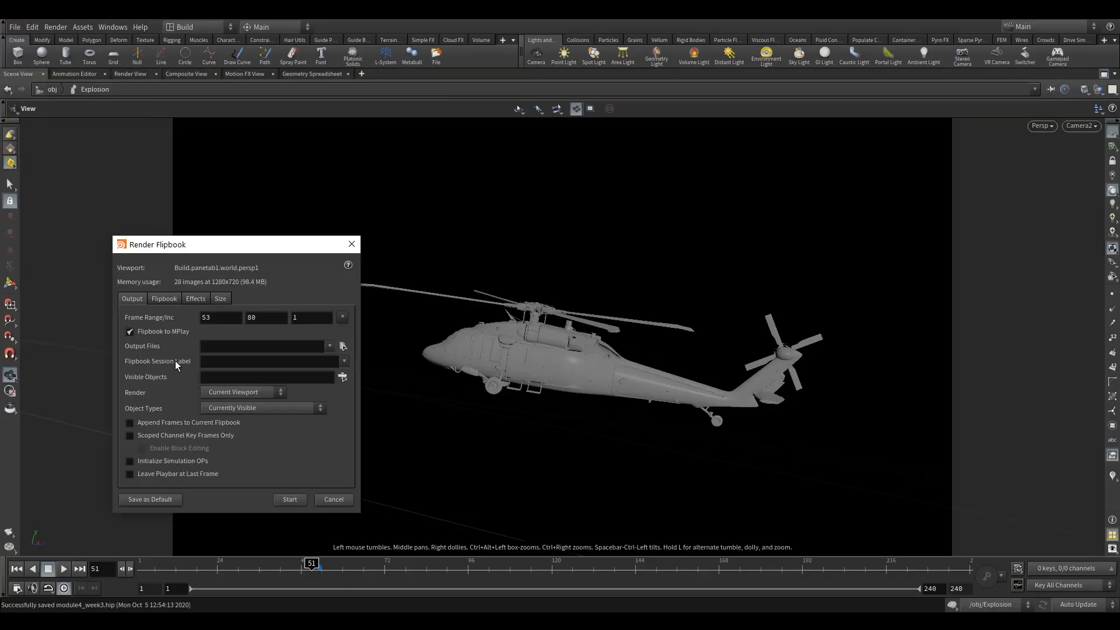
{"action": "left_click_drag", "start_coordinate": [268, 245], "coordinate": [316, 222]}
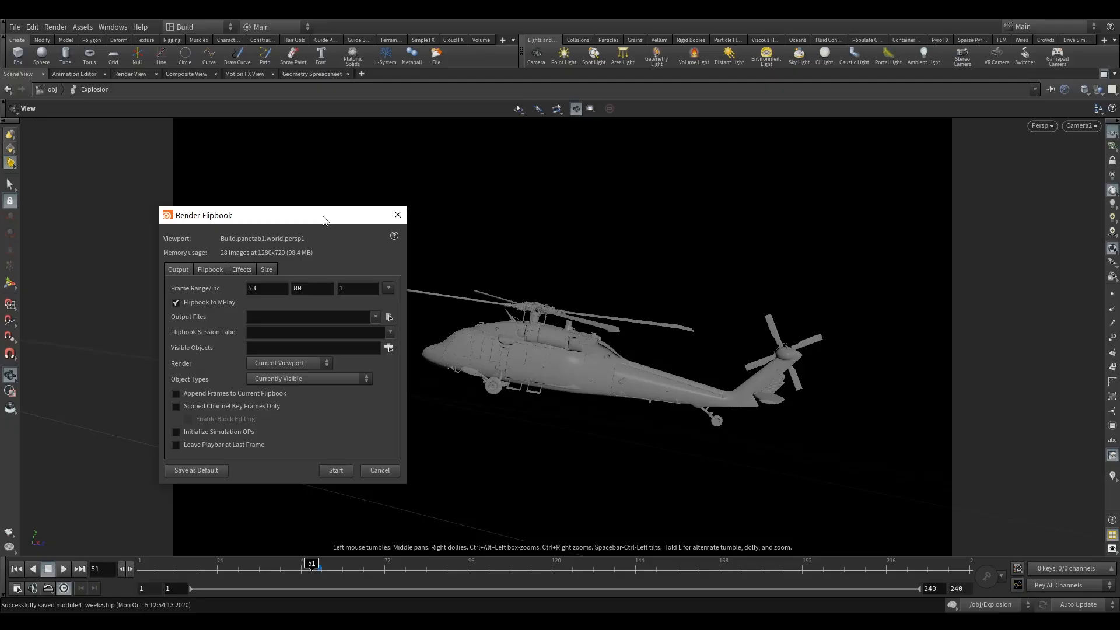
{"action": "left_click_drag", "start_coordinate": [324, 221], "coordinate": [340, 212]}
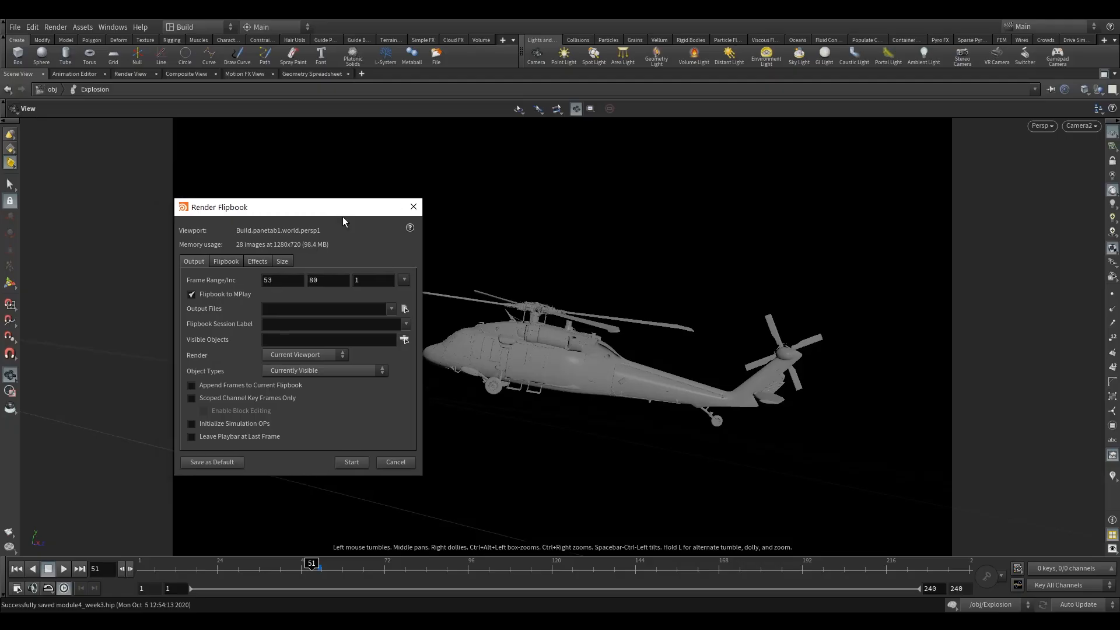
{"action": "left_click", "coordinate": [349, 464]}
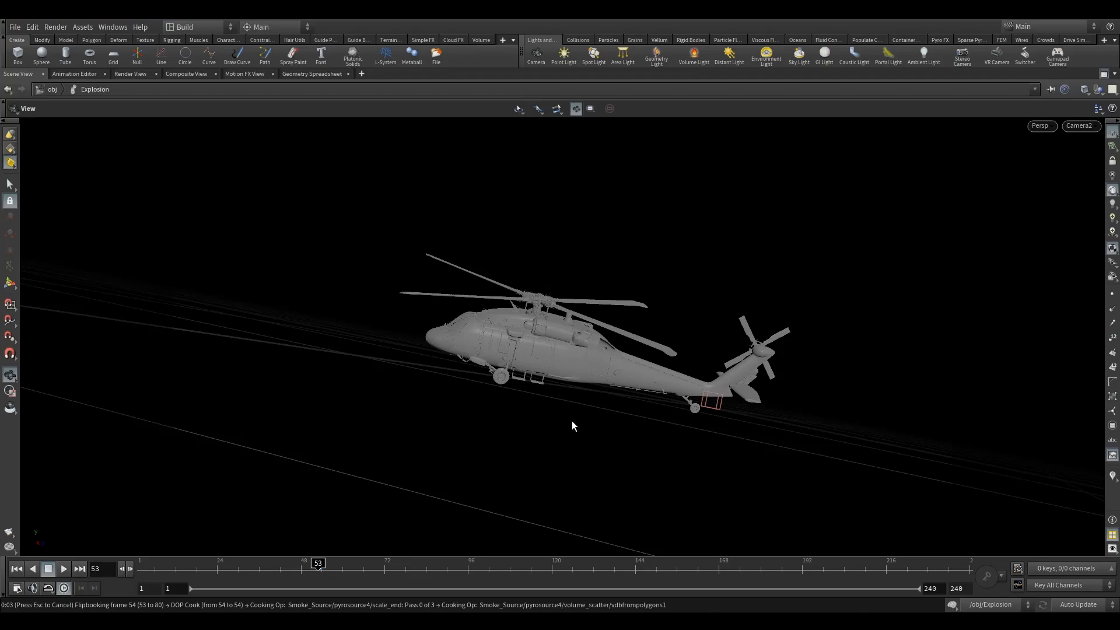
{"action": "key", "text": "Escape"}
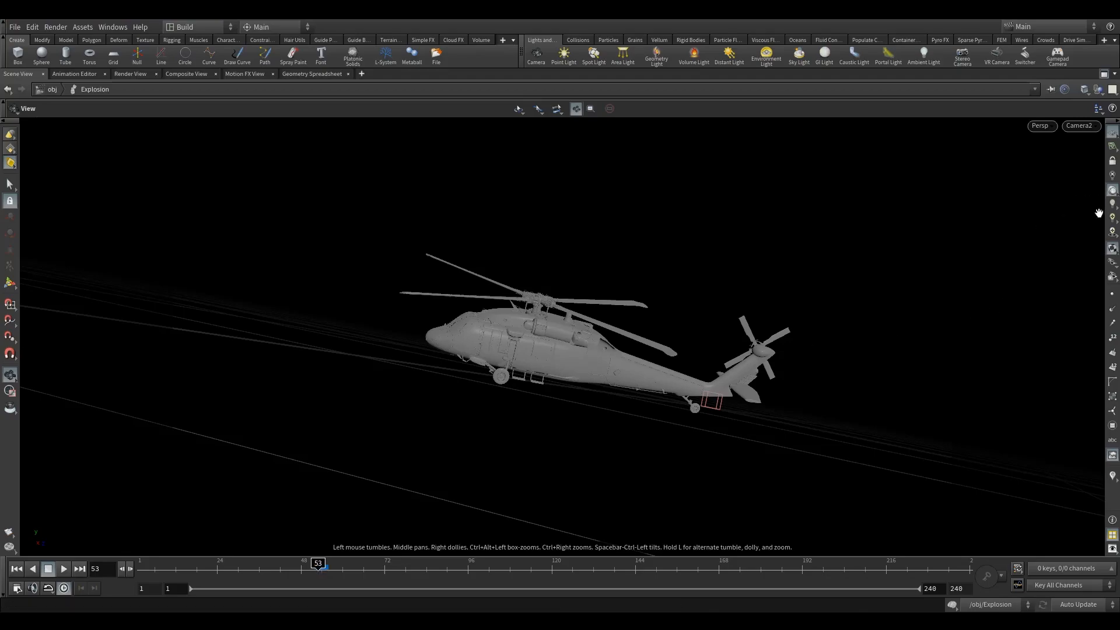
Switch the viewport lighting mode and render a flipbook of frames 53 to 80.
{"action": "left_click", "coordinate": [1113, 232]}
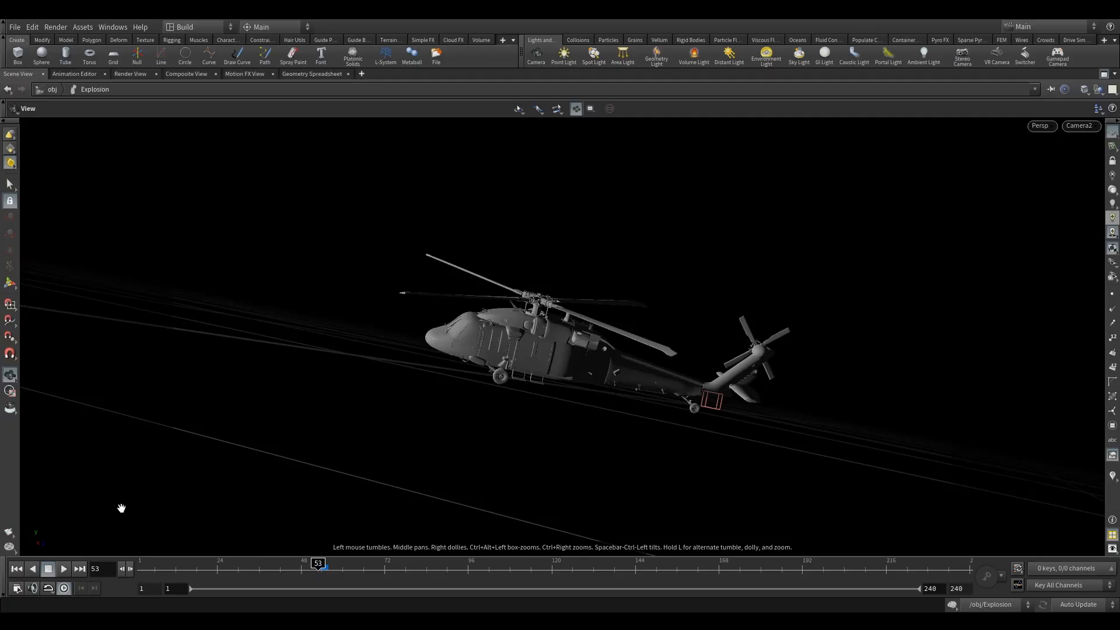
{"action": "right_click", "coordinate": [8, 538]}
{"action": "left_click", "coordinate": [70, 532]}
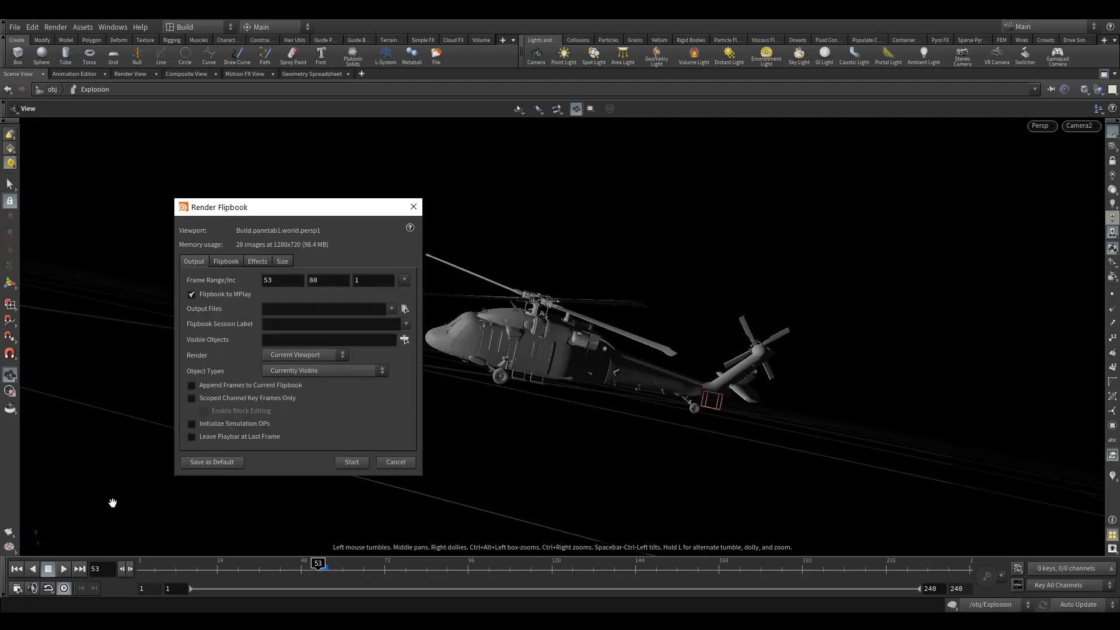
{"action": "left_click", "coordinate": [351, 463]}
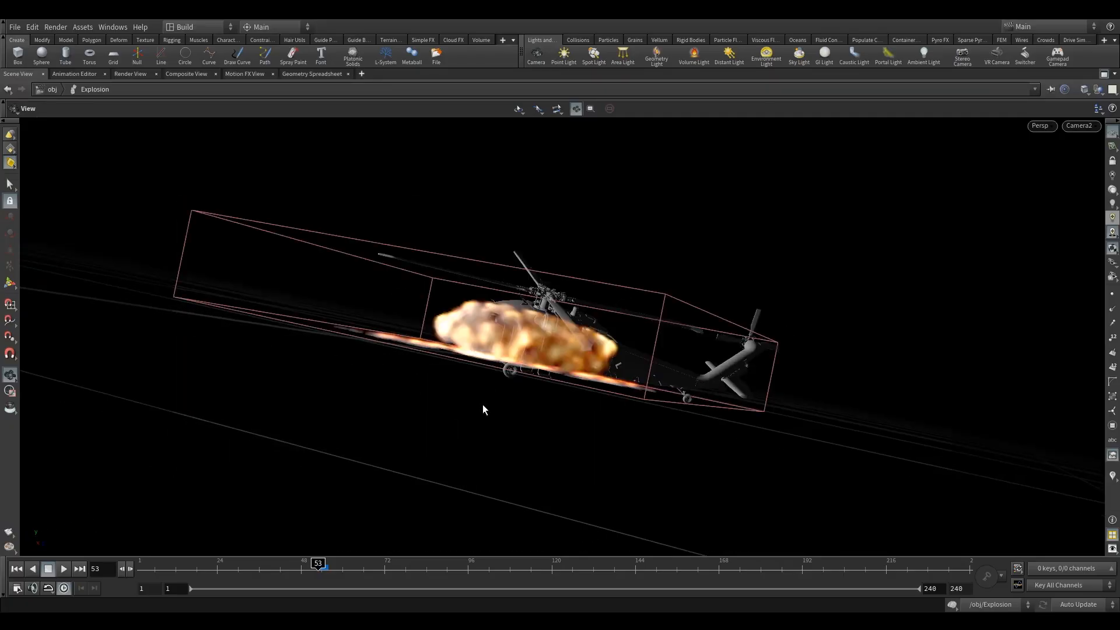
Maximize the flipbook player and scrub through its frames to review the smoke and flames.
{"action": "left_click_drag", "start_coordinate": [500, 40], "coordinate": [552, 71]}
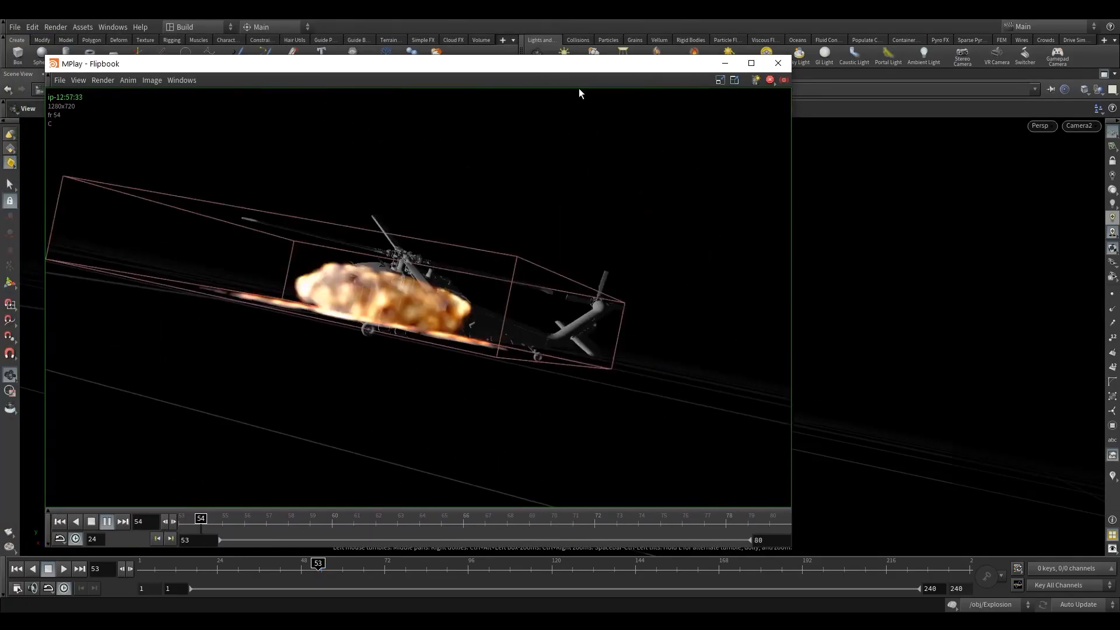
{"action": "left_click", "coordinate": [751, 63]}
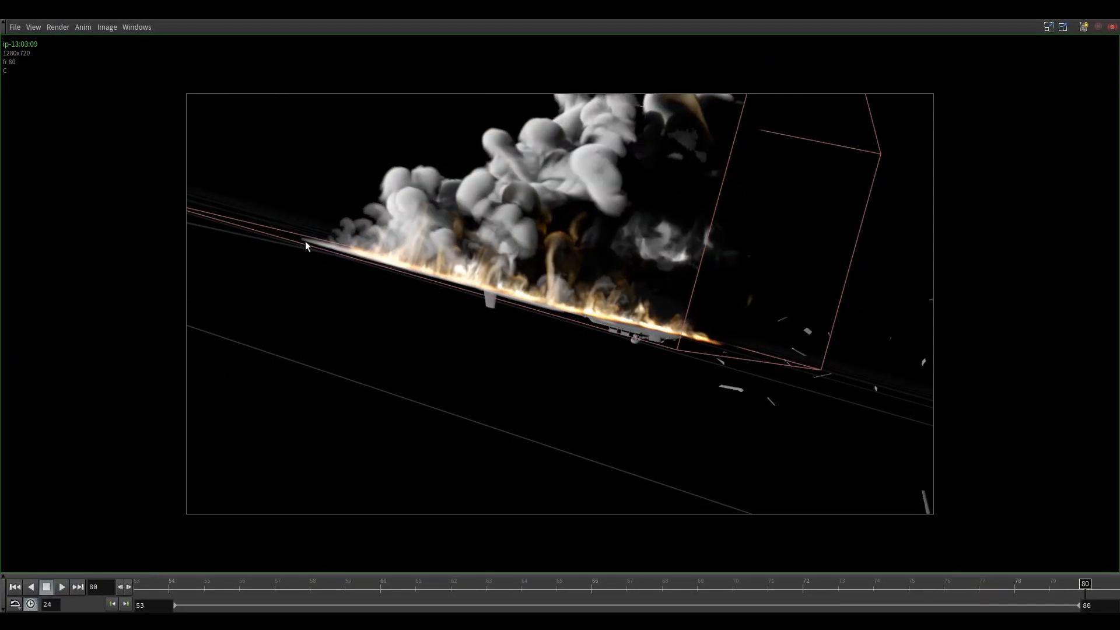
{"action": "left_click_drag", "start_coordinate": [1082, 585], "coordinate": [1012, 560]}
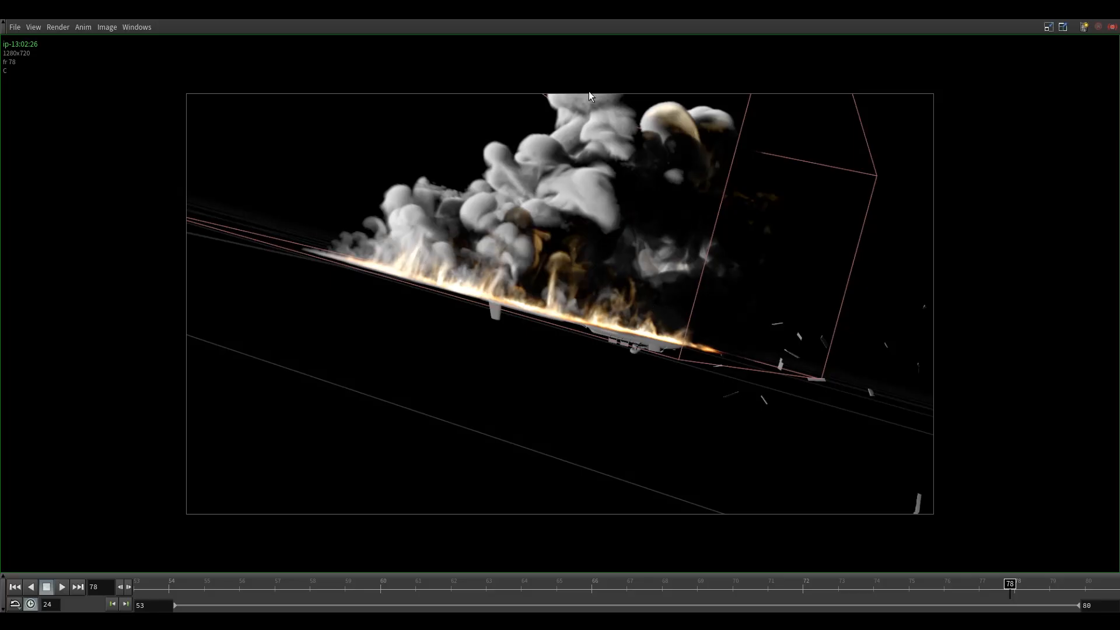
{"action": "left_click_drag", "start_coordinate": [1010, 586], "coordinate": [542, 162]}
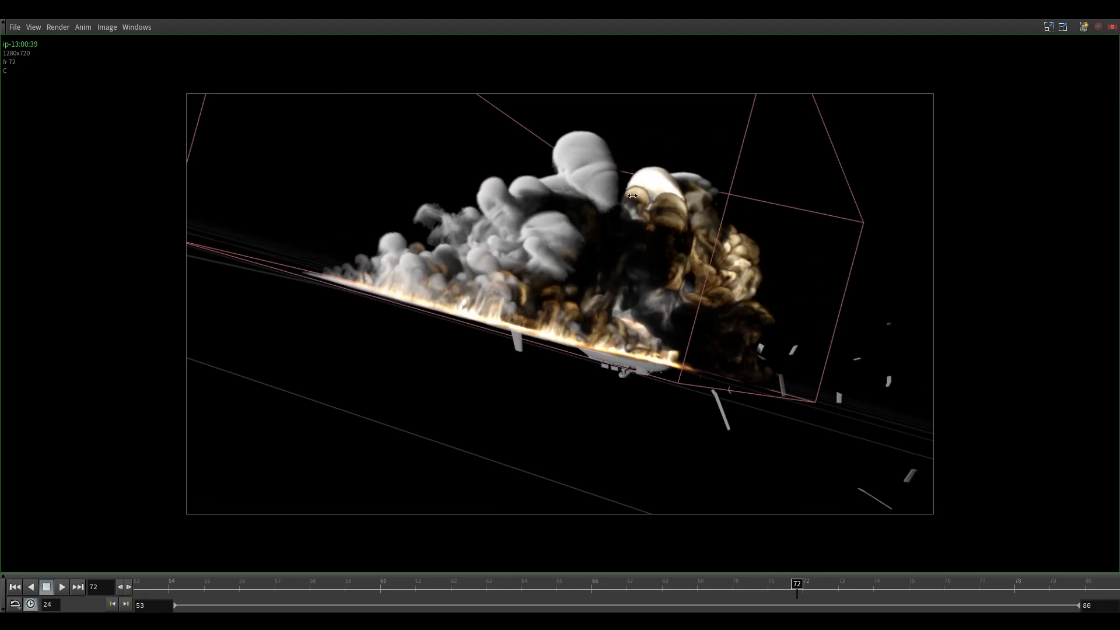
{"action": "left_click_drag", "start_coordinate": [804, 592], "coordinate": [488, 534]}
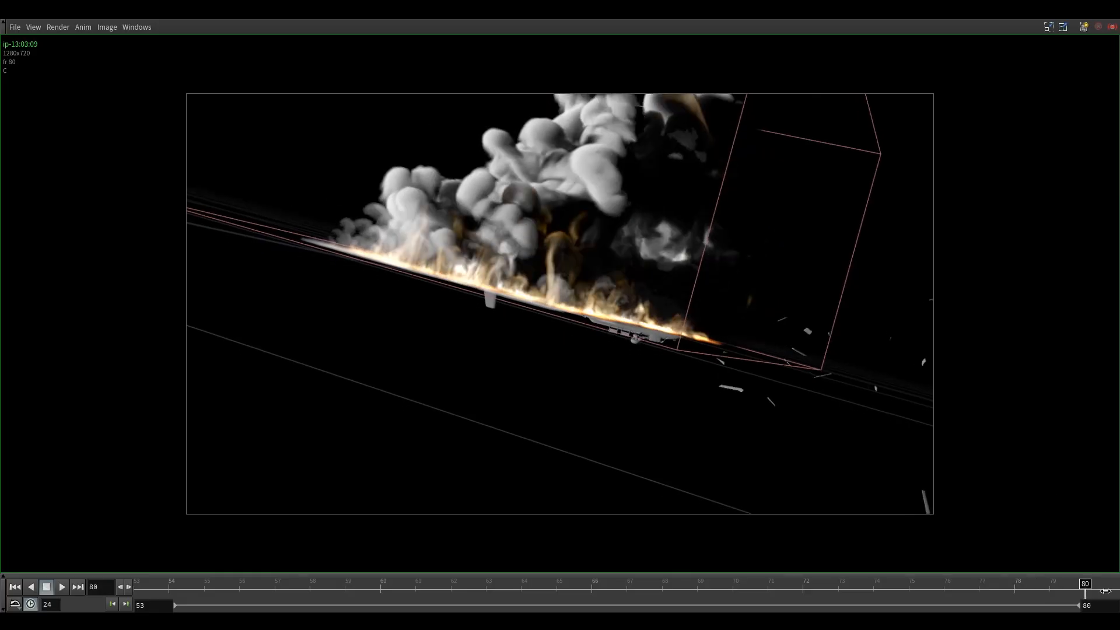
{"action": "left_click_drag", "start_coordinate": [1105, 591], "coordinate": [1038, 590]}
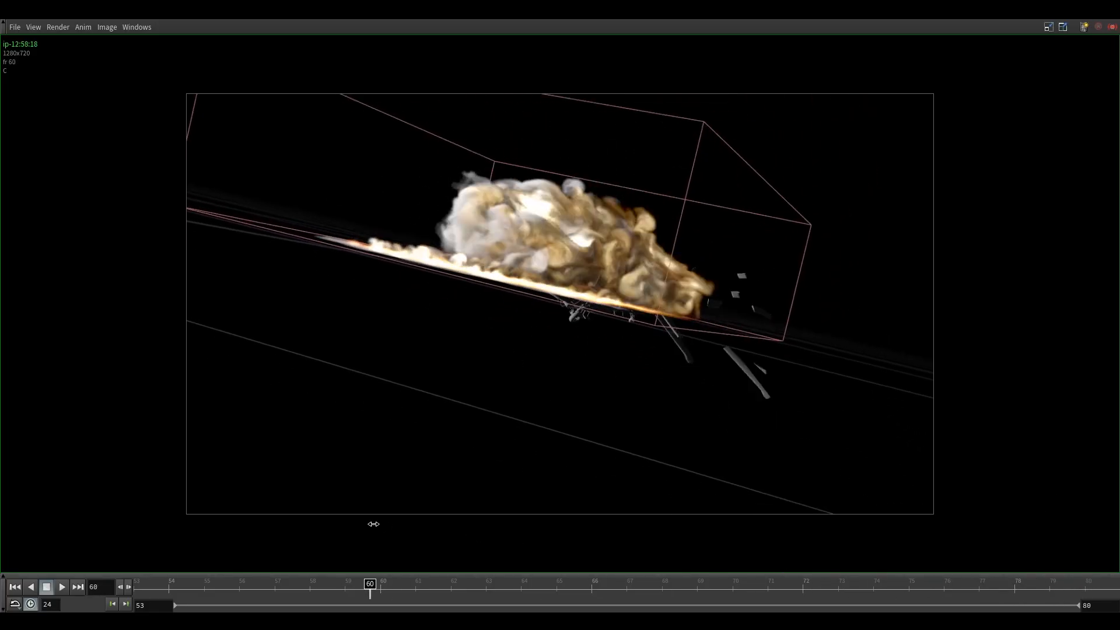
{"action": "left_click_drag", "start_coordinate": [370, 525], "coordinate": [782, 543]}
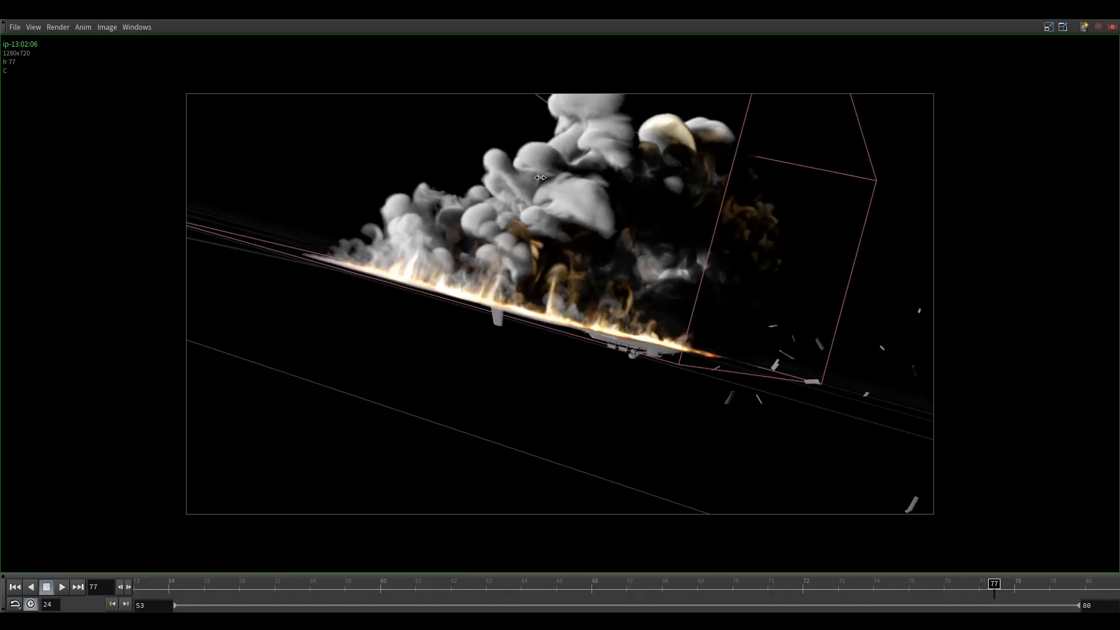
{"action": "mouse_move", "coordinate": [994, 586]}
{"action": "left_mouse_down"}
{"action": "mouse_move", "coordinate": [953, 586]}
{"action": "mouse_move", "coordinate": [899, 552]}
{"action": "mouse_move", "coordinate": [495, 517]}
{"action": "mouse_move", "coordinate": [693, 495]}
{"action": "mouse_move", "coordinate": [920, 503]}
{"action": "mouse_move", "coordinate": [446, 481]}
{"action": "mouse_move", "coordinate": [865, 437]}
{"action": "left_mouse_up"}
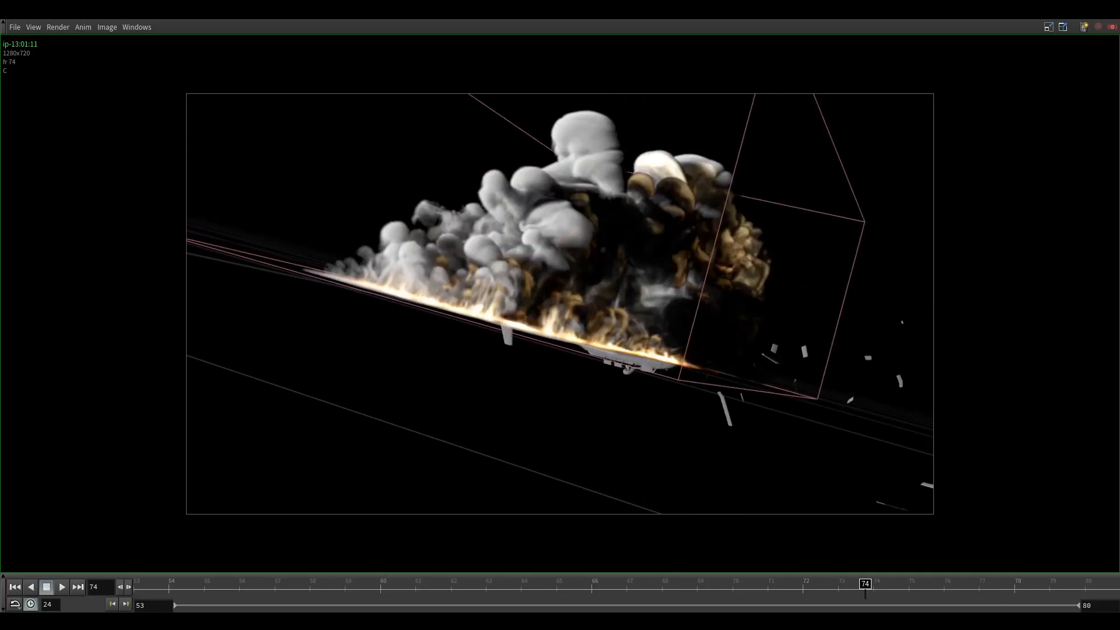